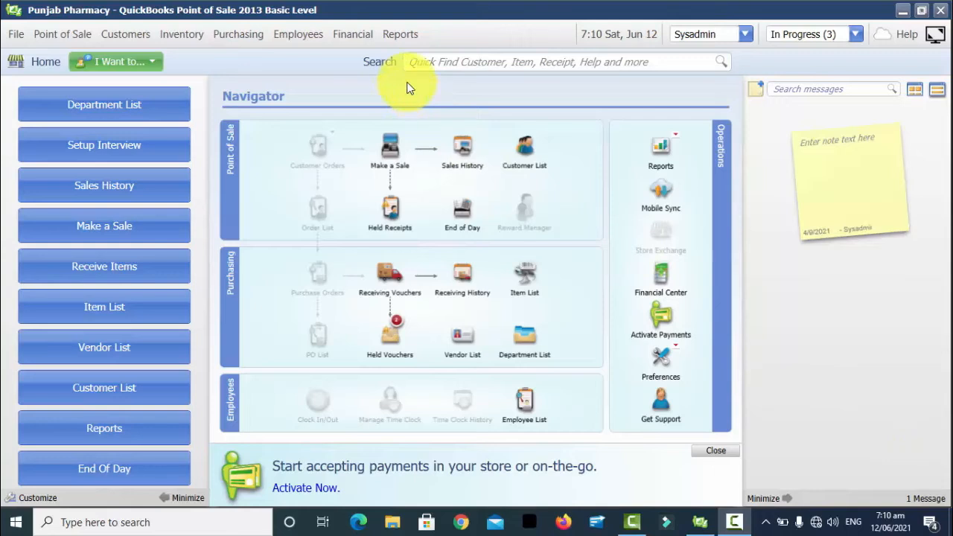
- View the run options of the Item Summary sales report in the Report Center, without running it, and close the center
click(395, 34)
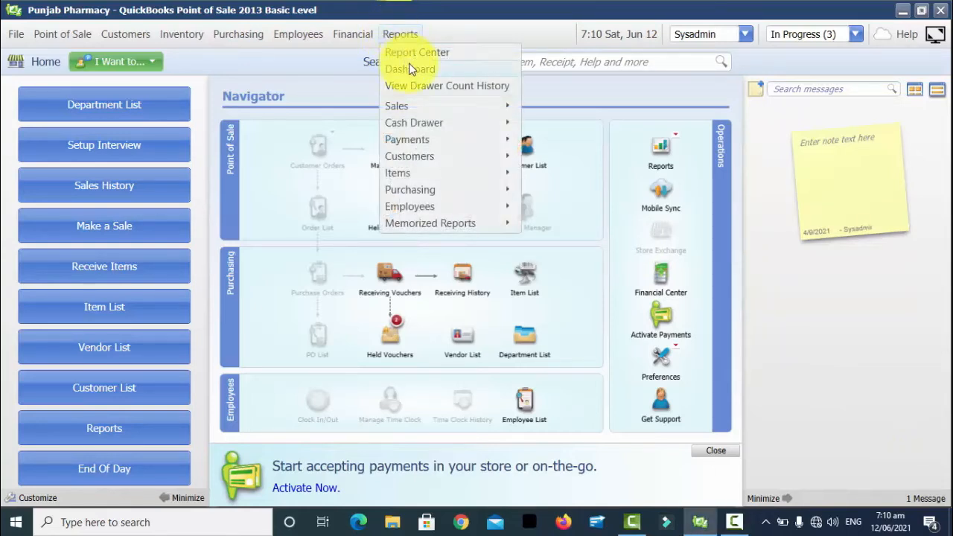
mouse_move(472, 102)
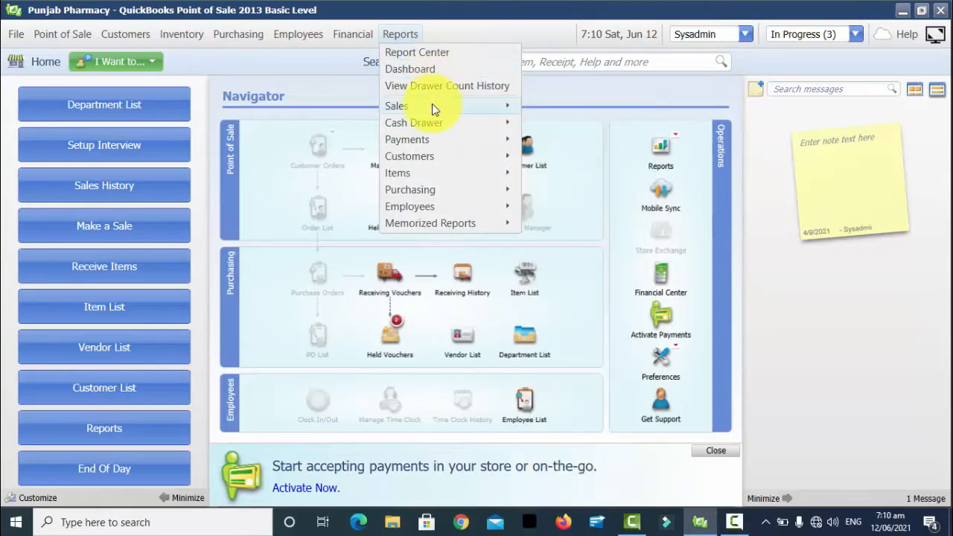
click(424, 55)
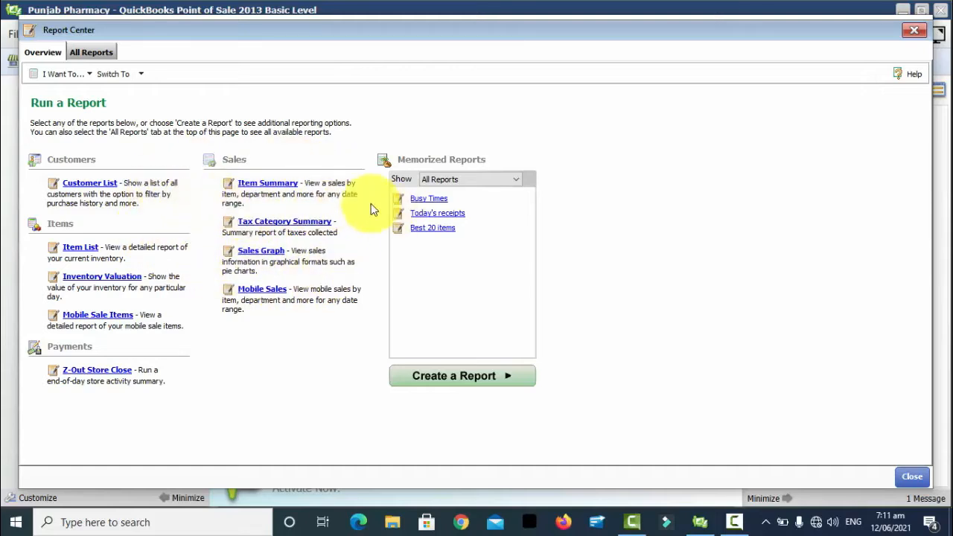
click(268, 183)
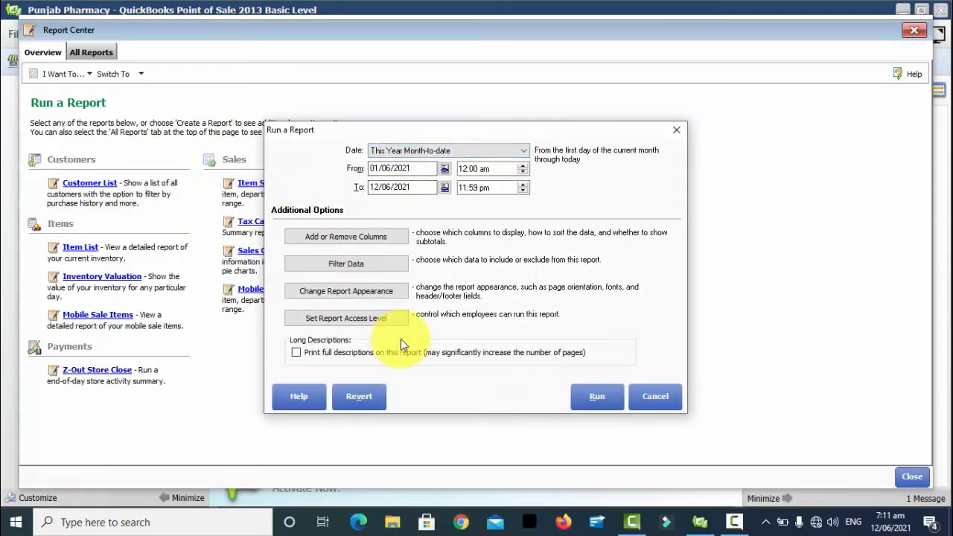
click(647, 400)
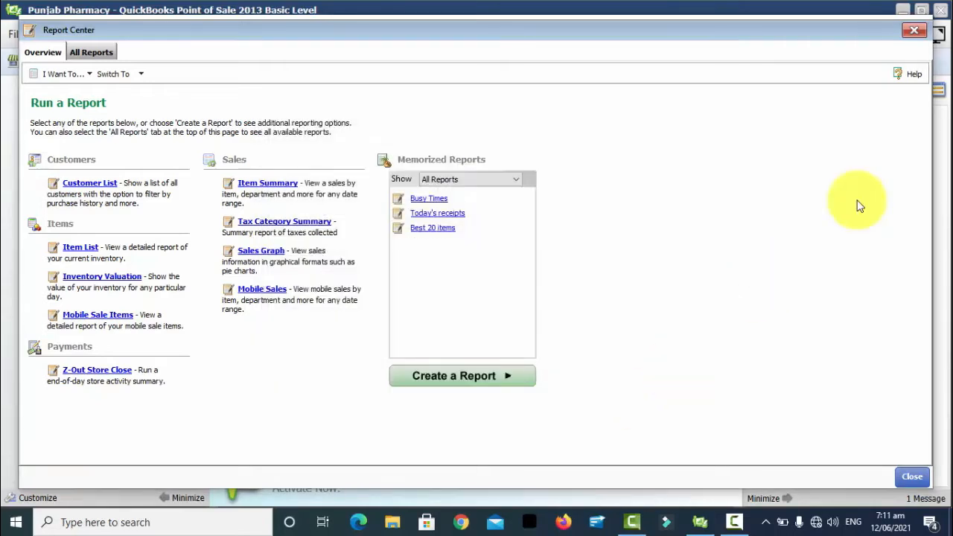
click(914, 33)
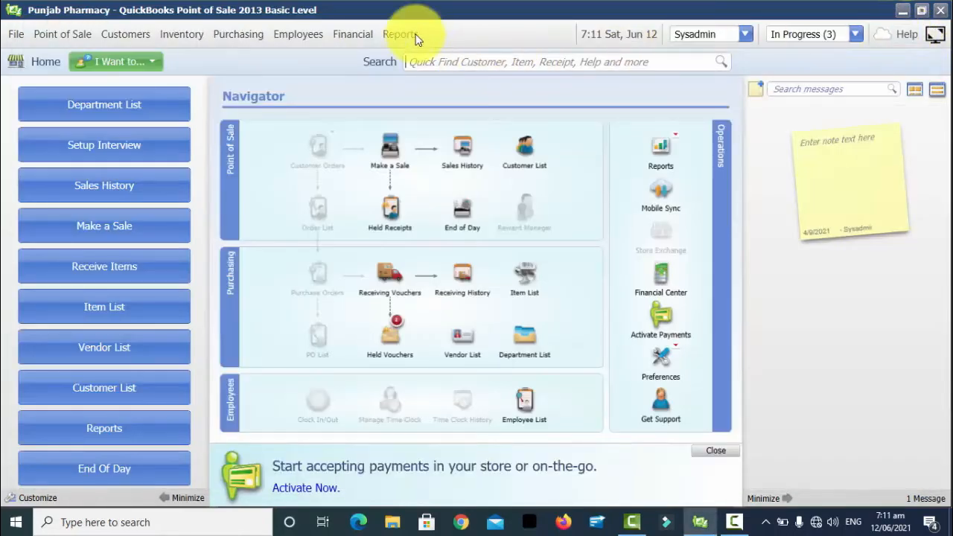
- Open the reporting Dashboard, review its sales summaries and department graph, and close it
click(406, 35)
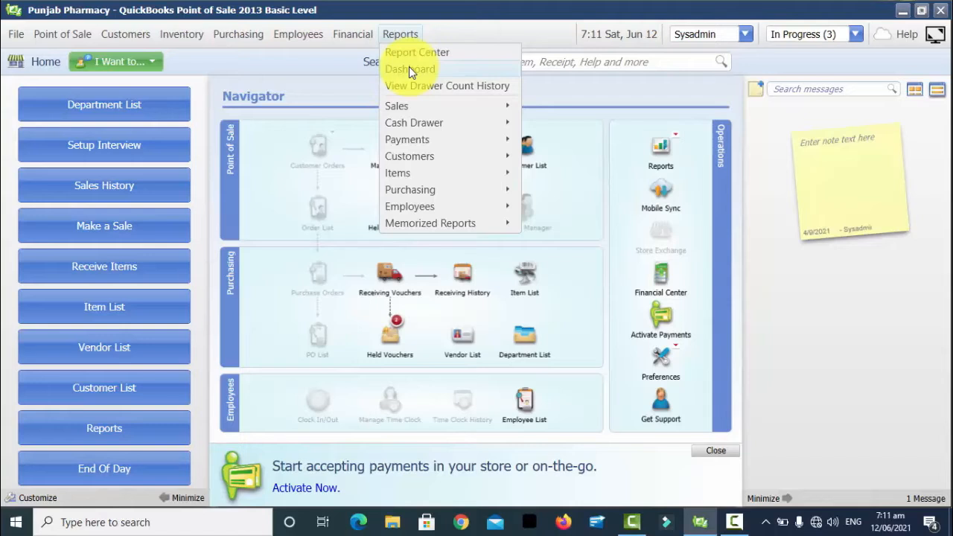
click(617, 174)
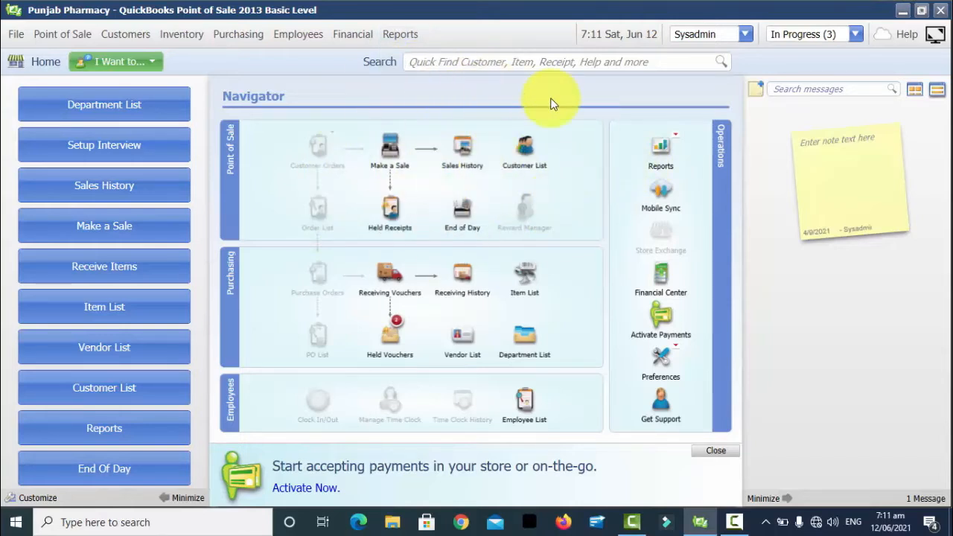
click(407, 39)
click(406, 66)
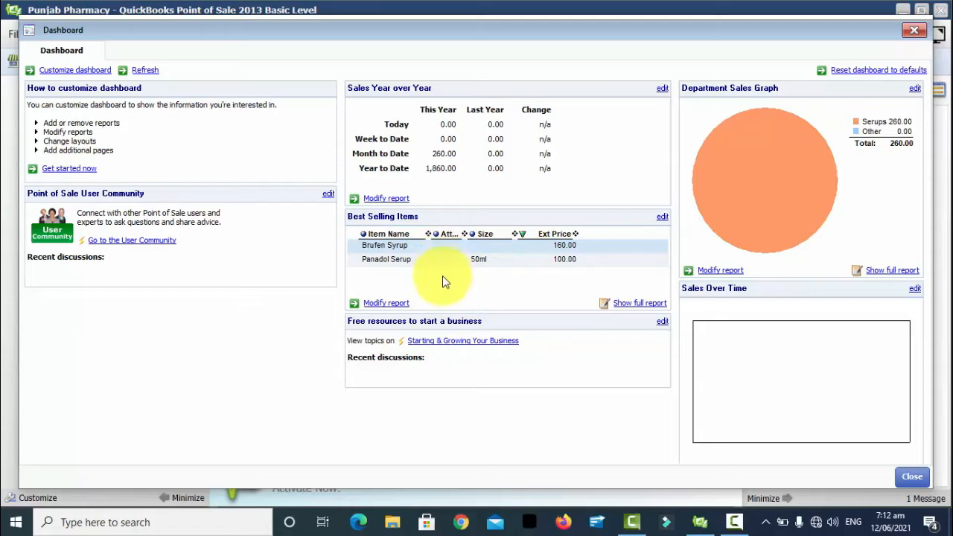
mouse_move(730, 230)
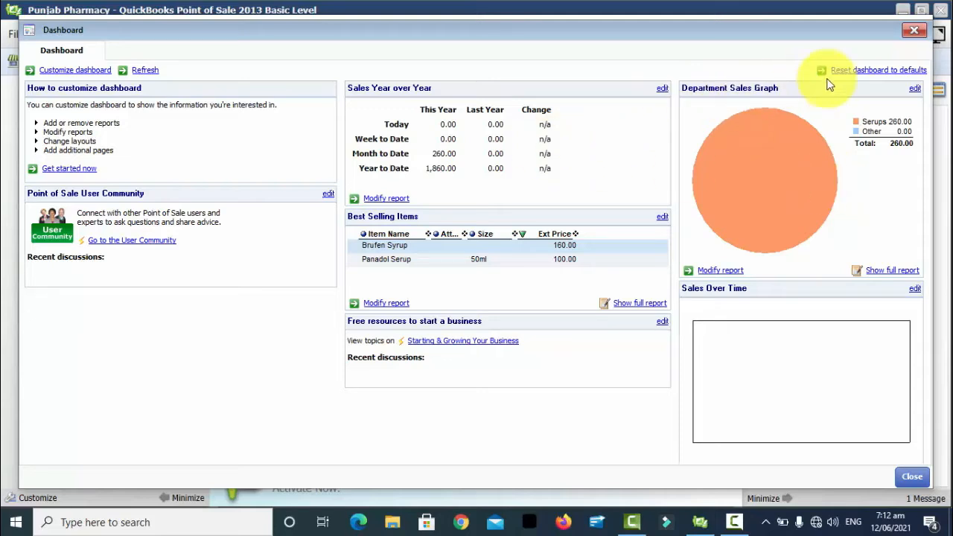
click(913, 31)
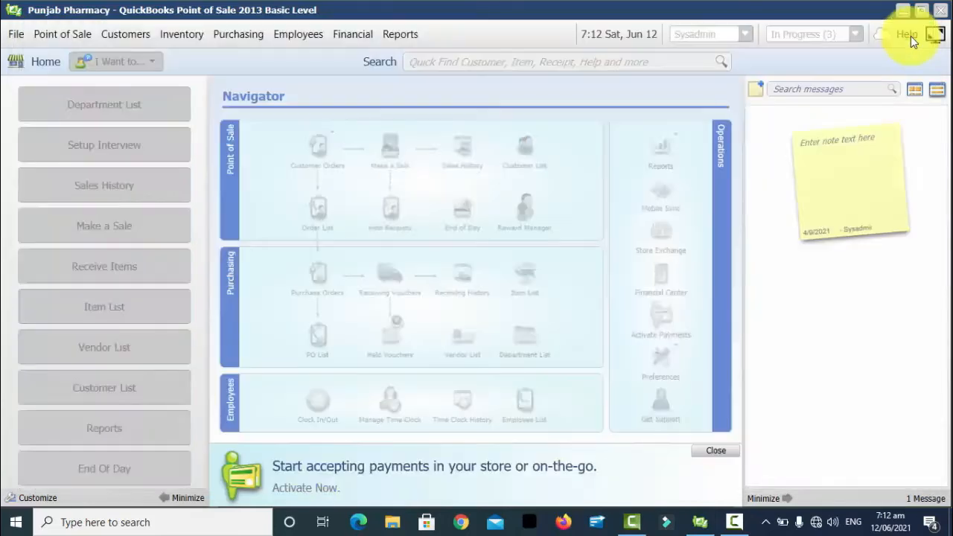
- View the drawer count history with the Over / Short column widened, and close it
click(398, 33)
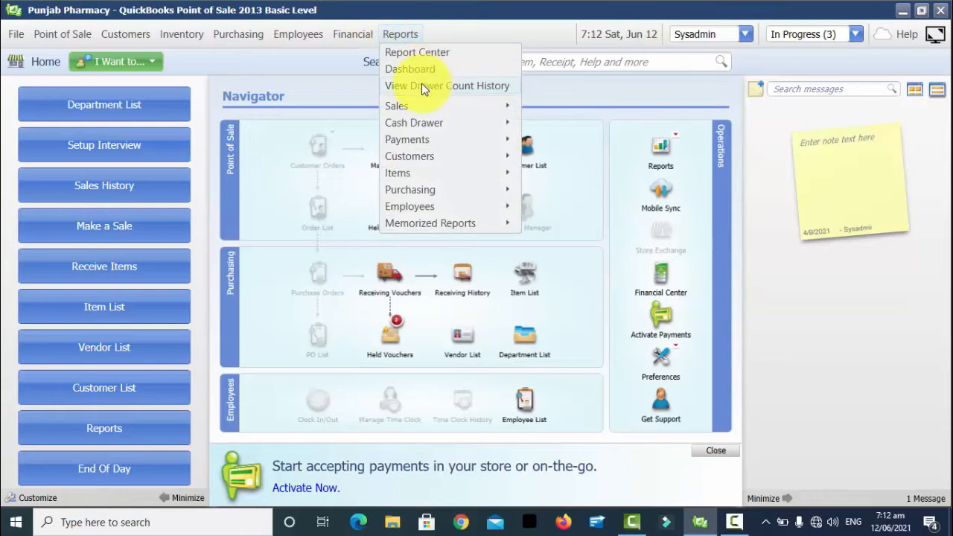
click(422, 85)
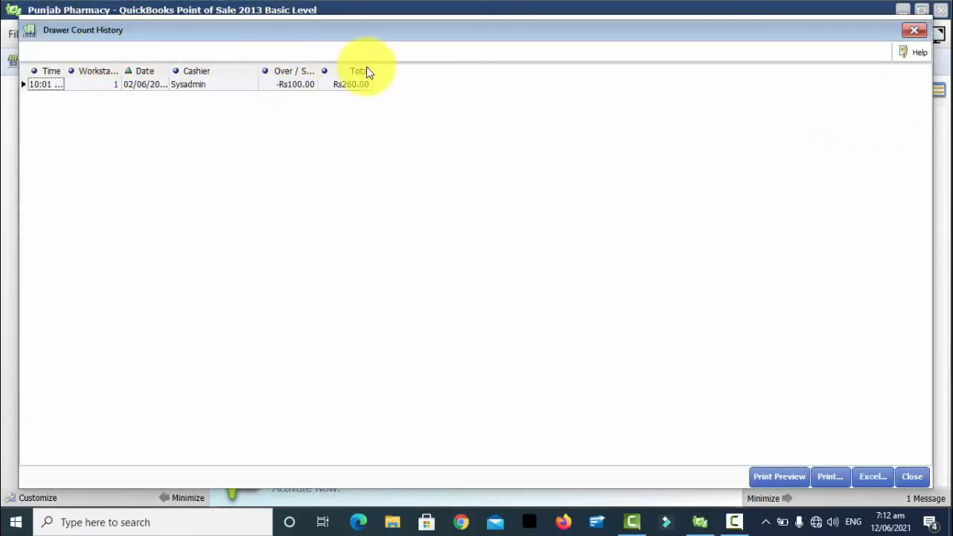
drag(318, 66, 339, 72)
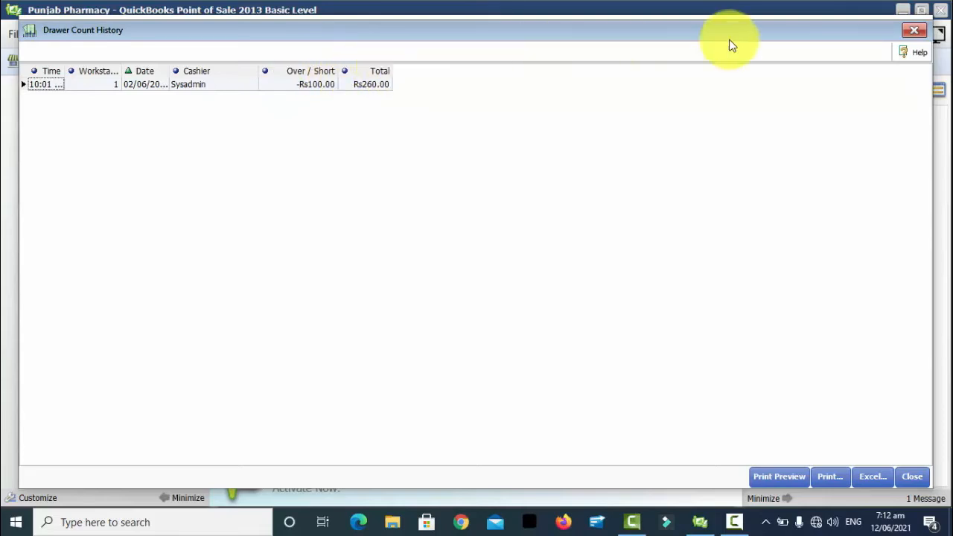
click(910, 30)
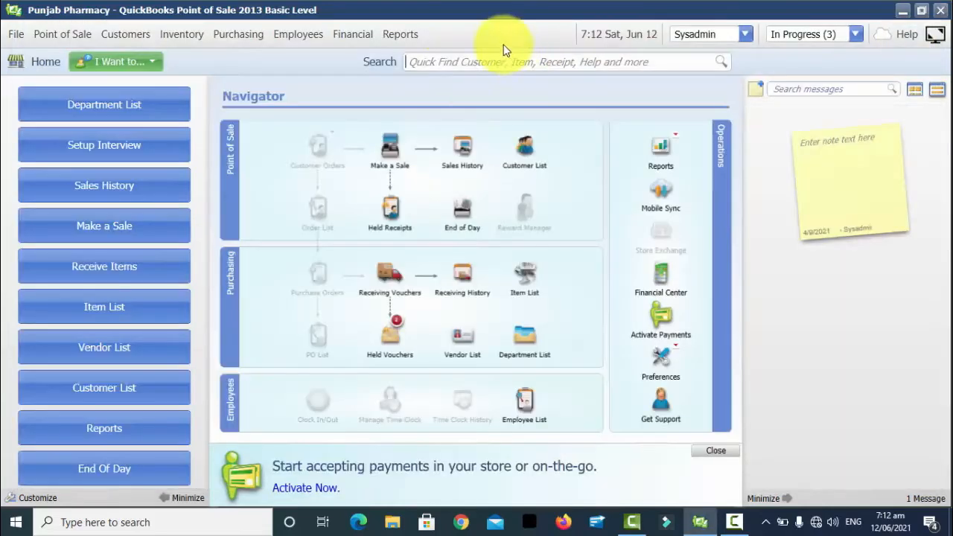
- Open the Best or Worst Sellers report from the general sales reports
click(401, 33)
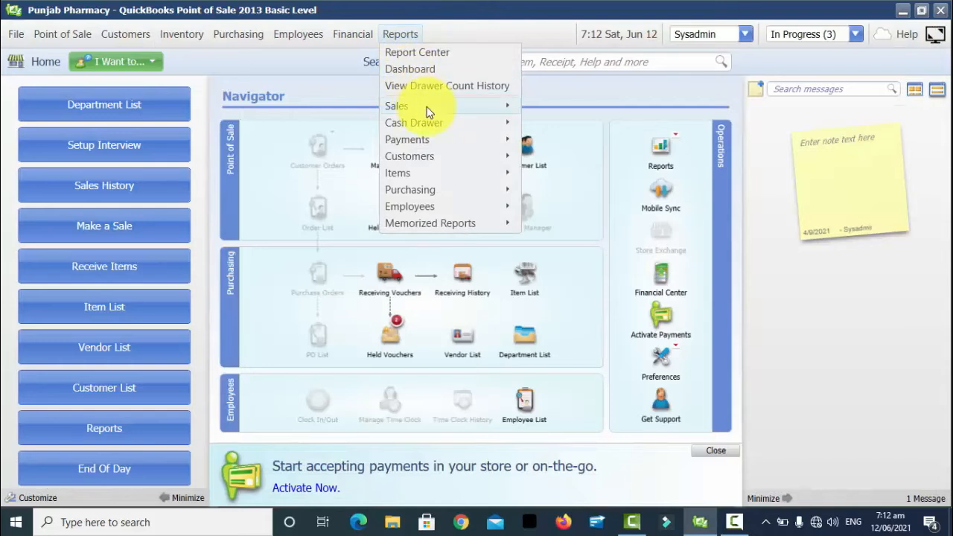
mouse_move(426, 111)
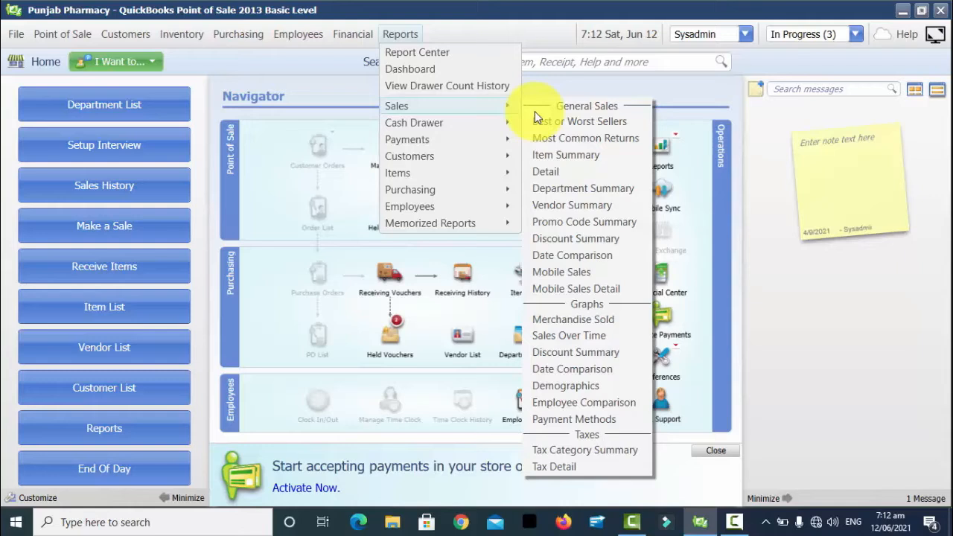
click(601, 120)
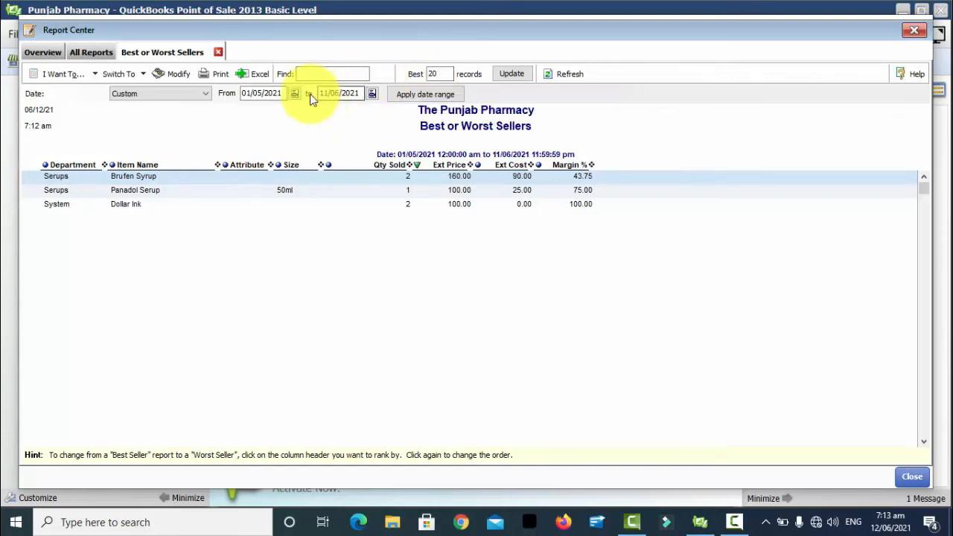
click(145, 76)
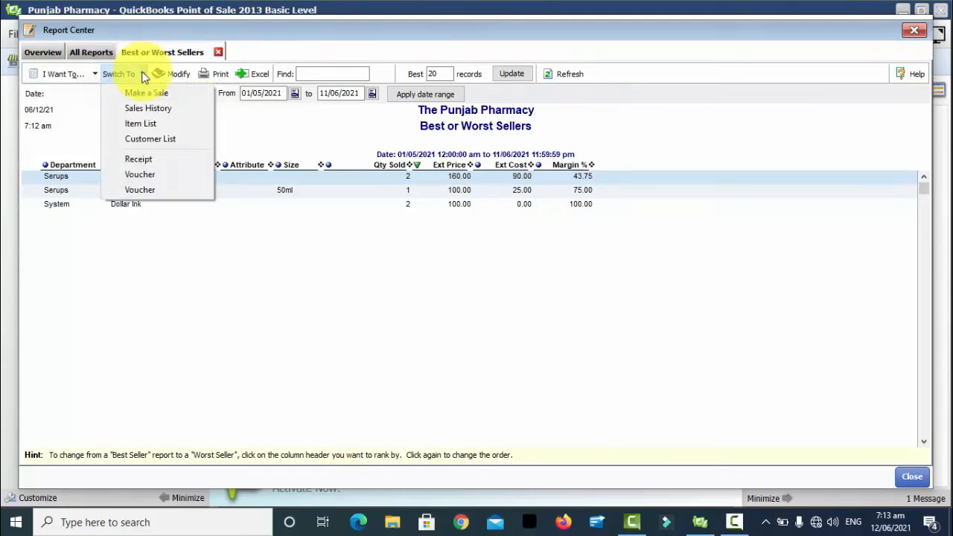
click(79, 101)
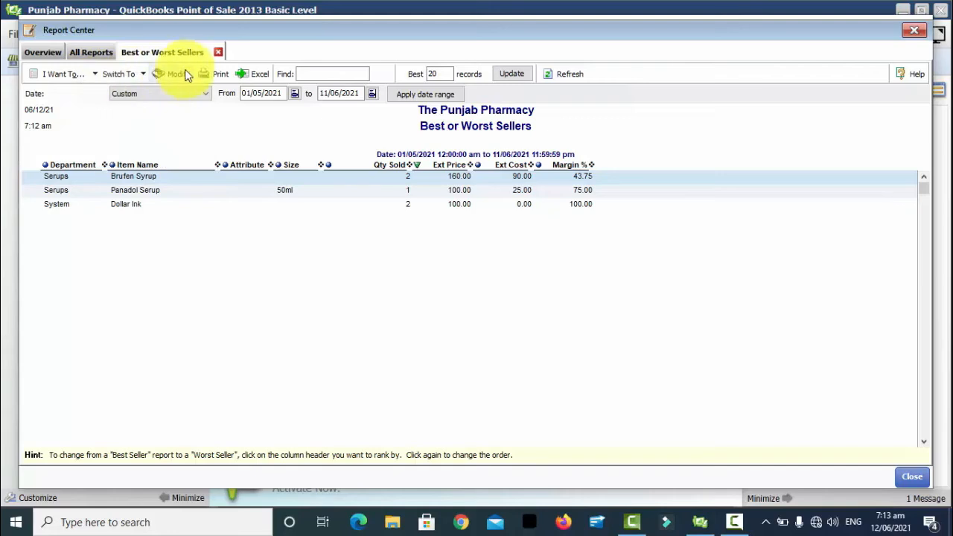
- Modify the report's columns: exclude Department, Attribute and Size, and include Total Margin $ and Item Description
click(179, 73)
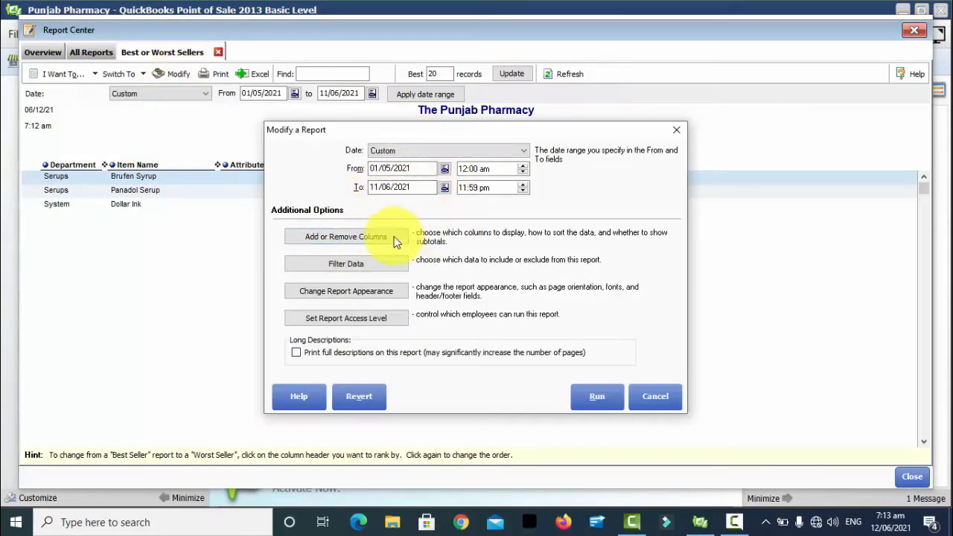
drag(391, 134, 512, 142)
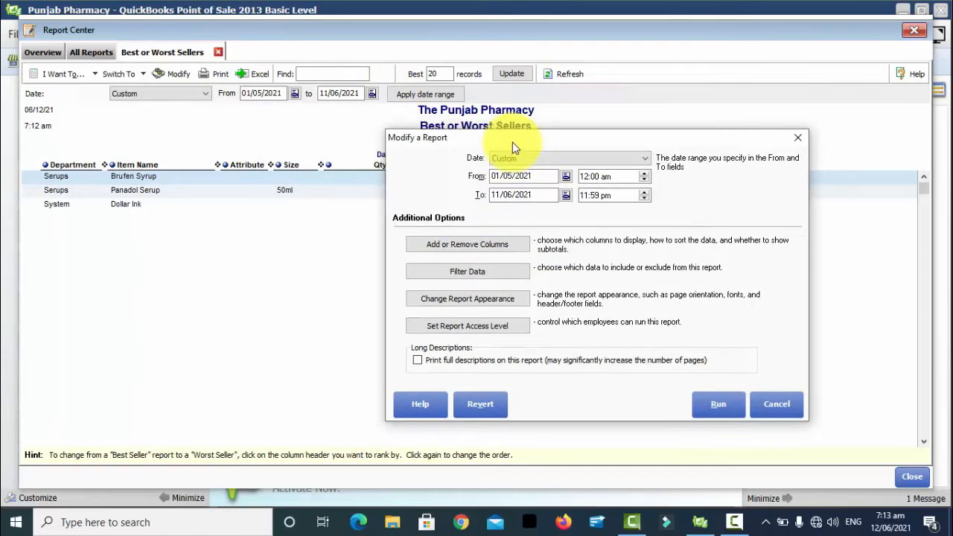
click(514, 247)
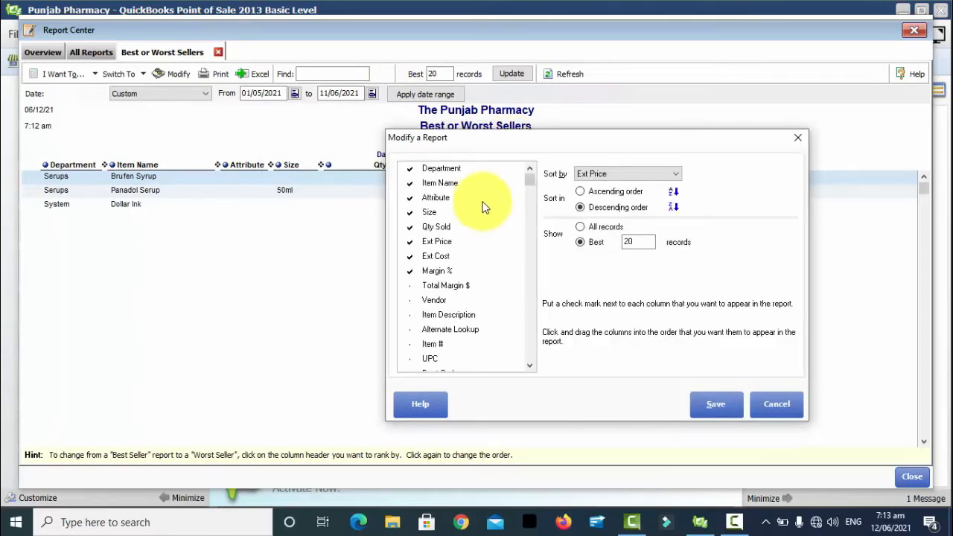
click(456, 169)
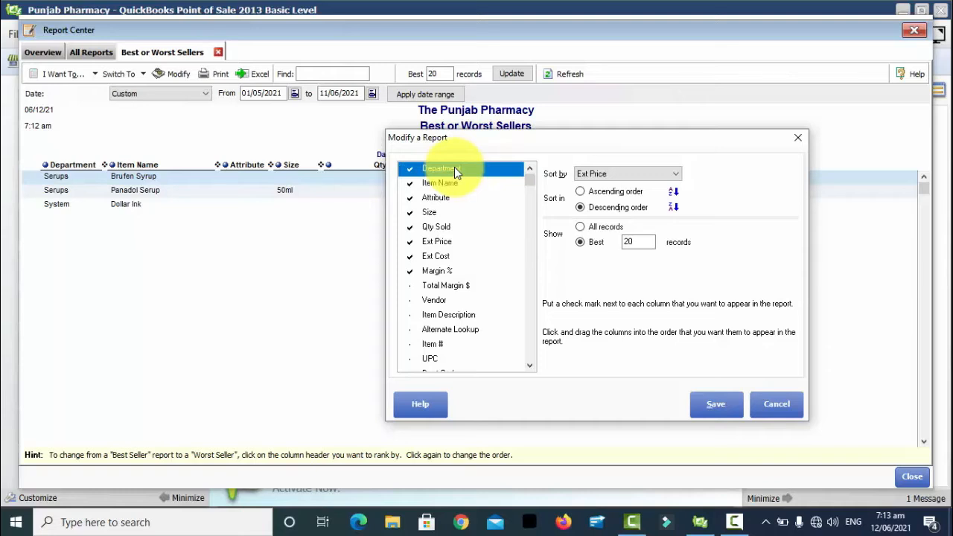
click(409, 169)
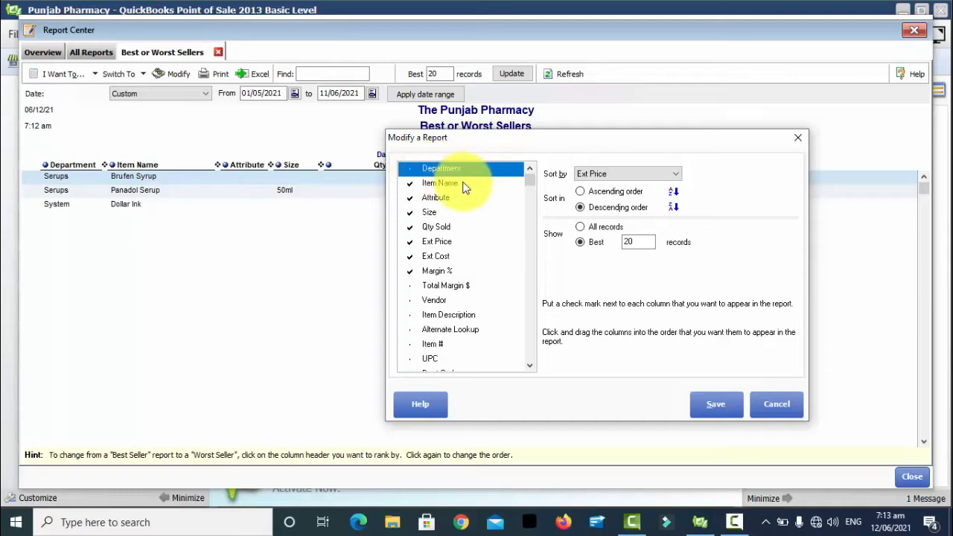
click(410, 198)
click(409, 215)
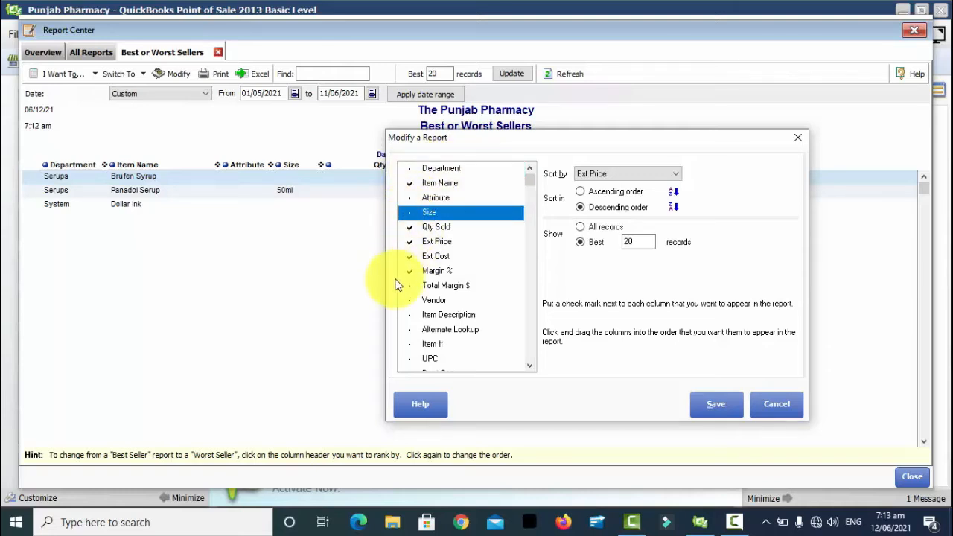
click(437, 285)
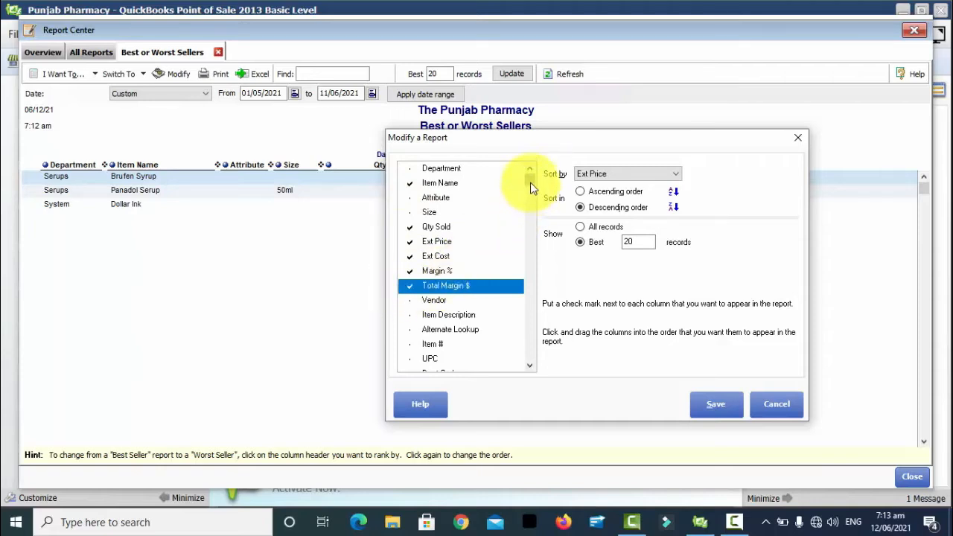
click(409, 315)
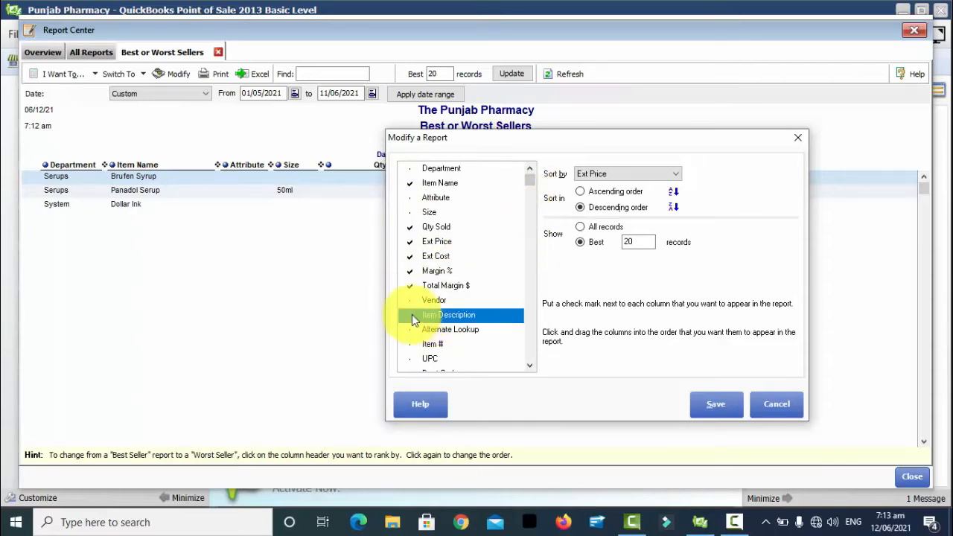
scroll(530, 364, down, 1)
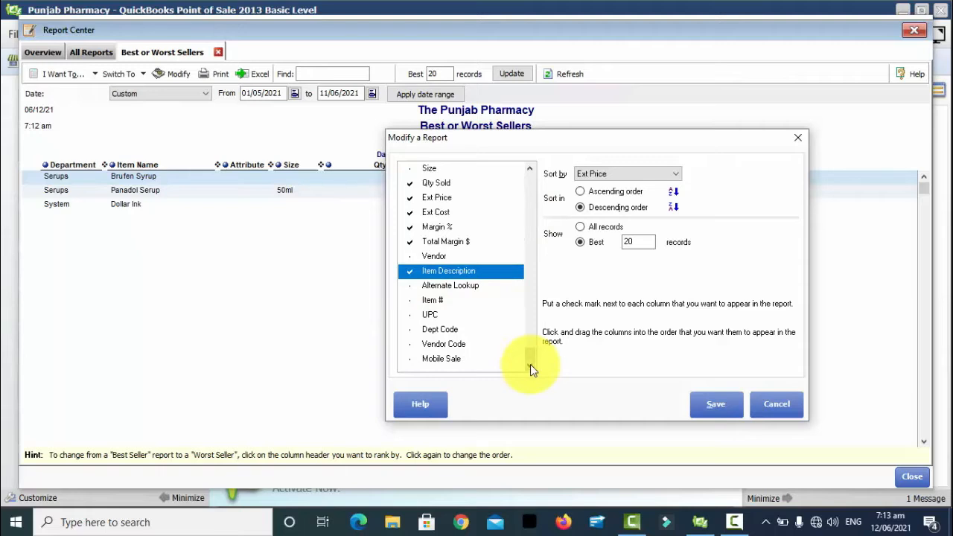
- Compare ascending and descending sort order, choose Descending order, and save the report's column settings
click(608, 192)
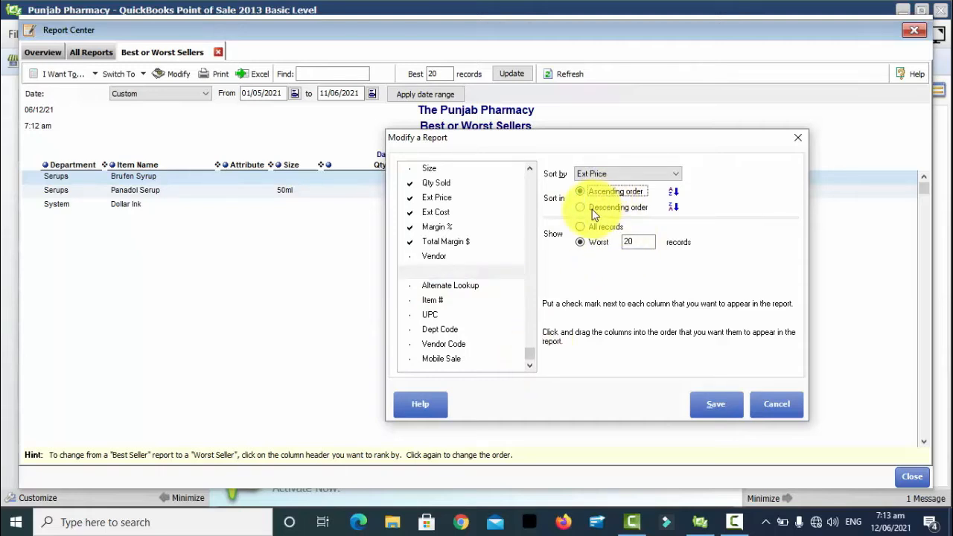
click(589, 209)
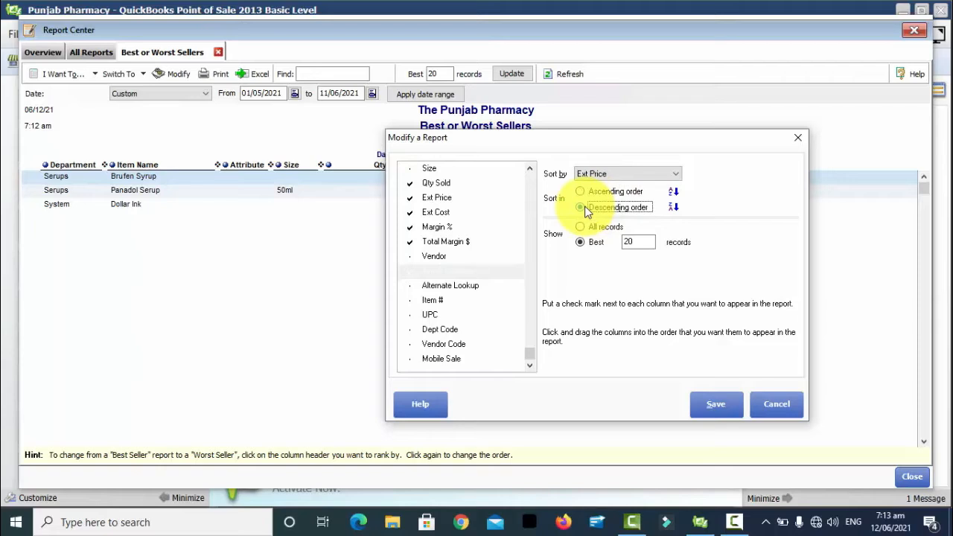
click(602, 192)
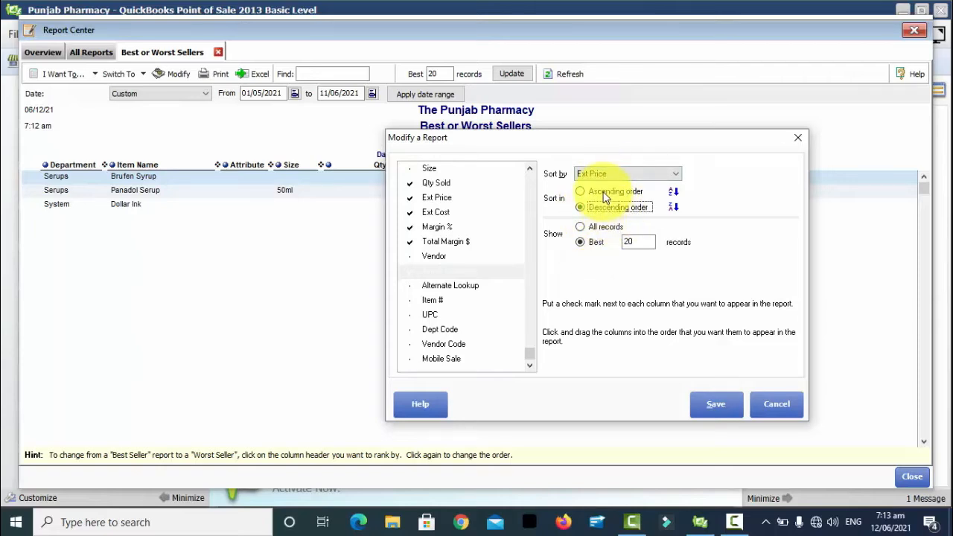
click(596, 208)
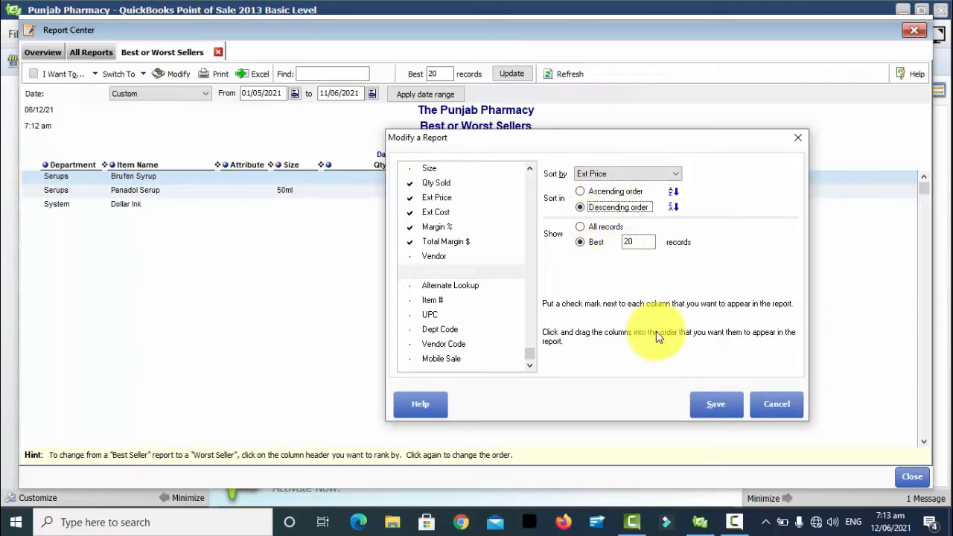
click(710, 408)
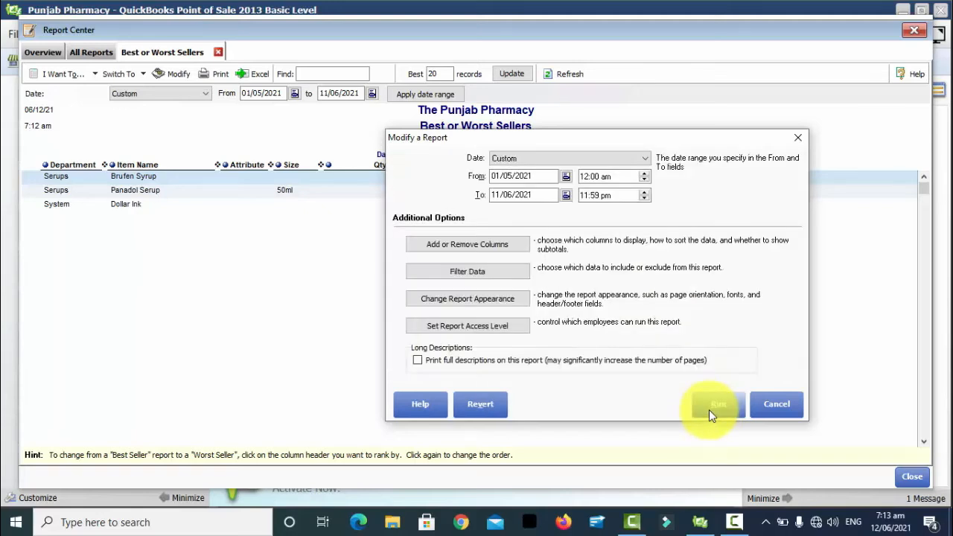
- Examine the From date calendar and the report access level options, and save the access level settings
click(566, 177)
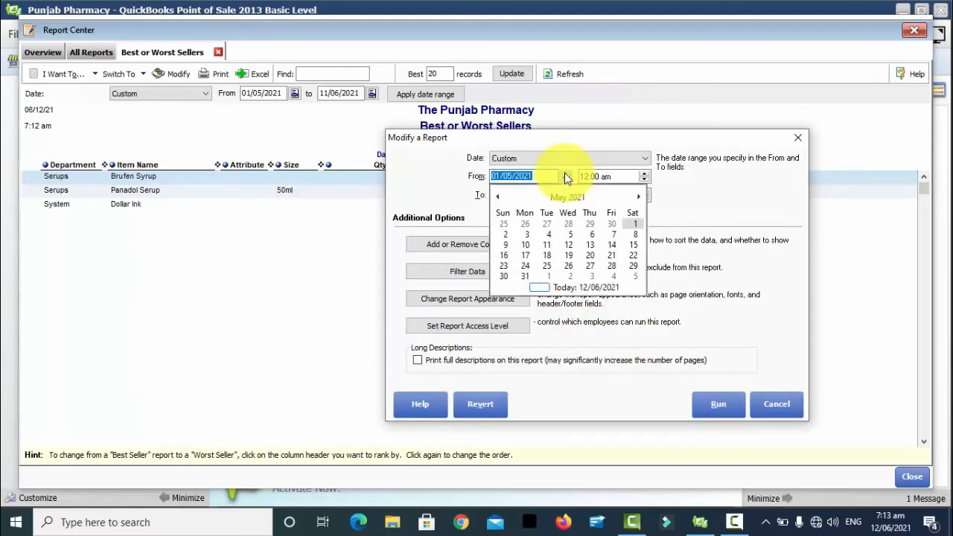
click(566, 176)
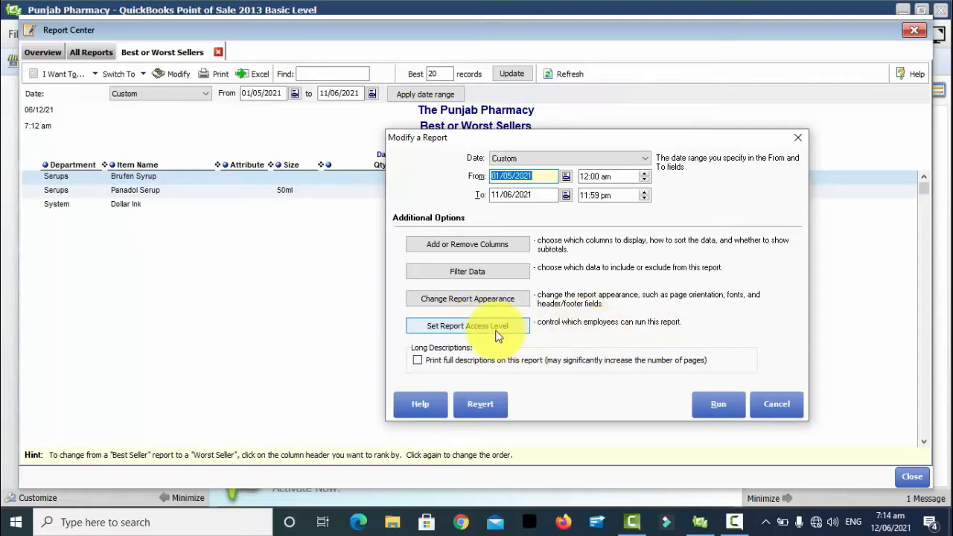
click(519, 325)
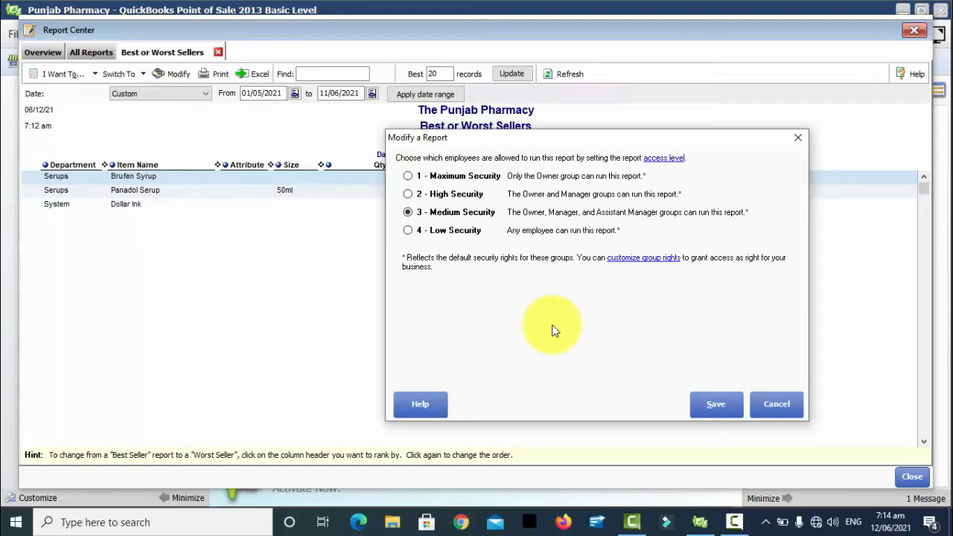
click(719, 405)
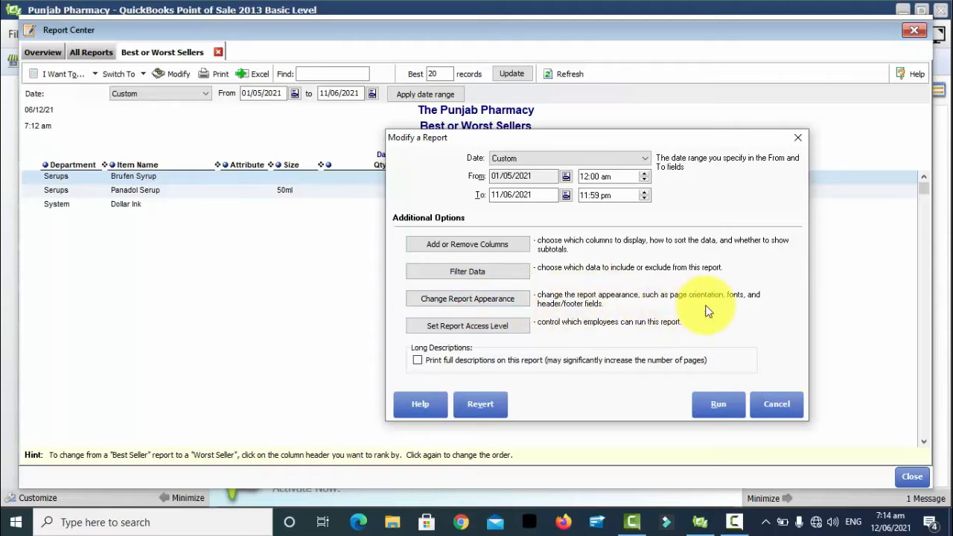
- Review and save the report's appearance settings, and run the modified Best or Worst Sellers report
click(496, 299)
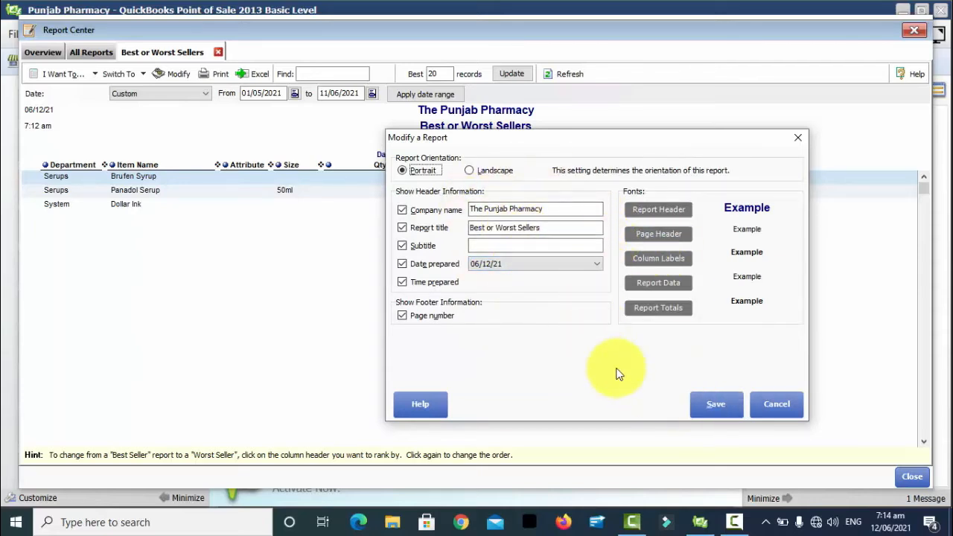
click(698, 404)
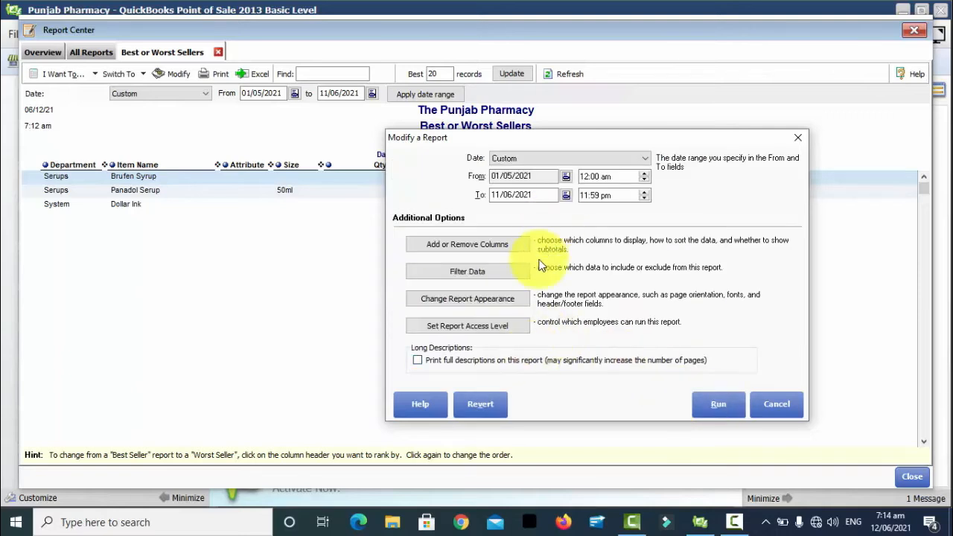
click(706, 404)
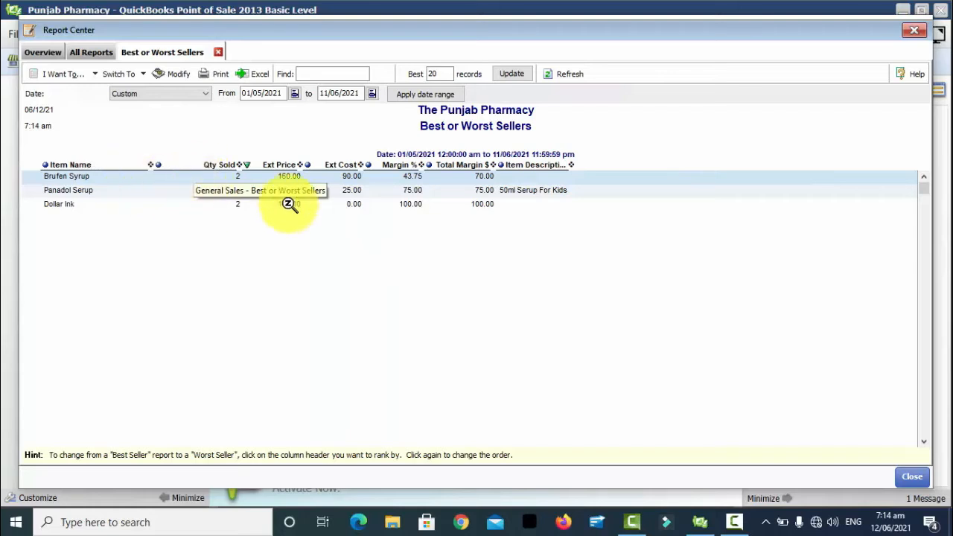
- Set the Best or Worst Sellers report's date range to All and update the report
click(295, 93)
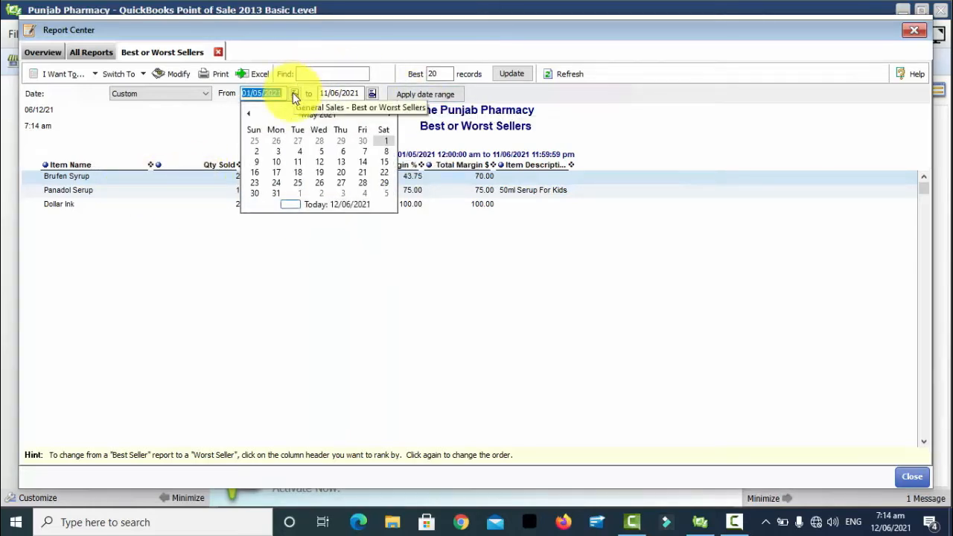
click(213, 118)
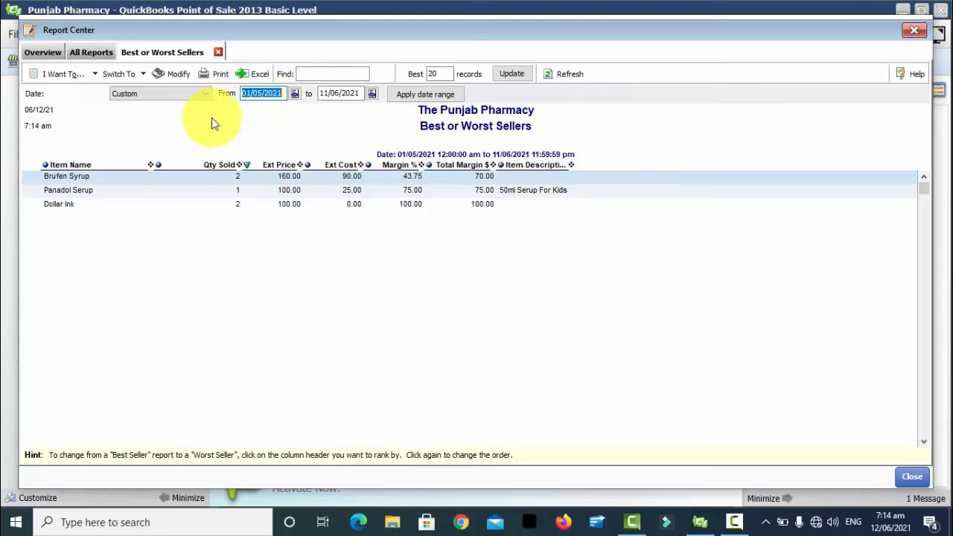
click(205, 94)
click(157, 251)
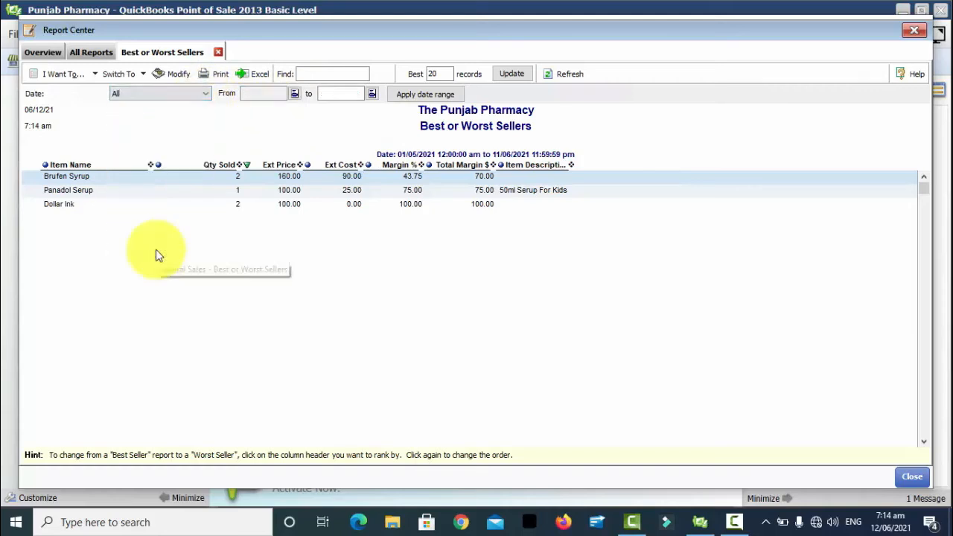
click(513, 77)
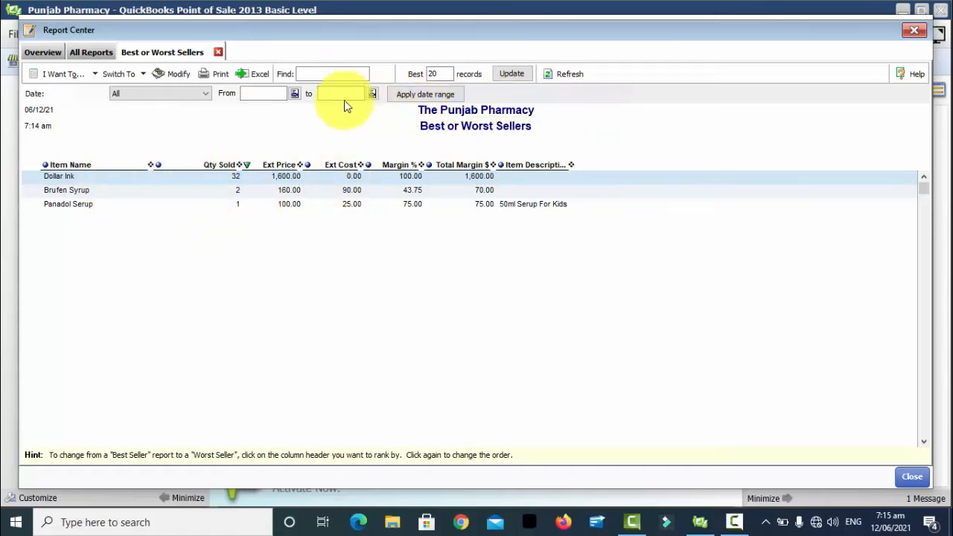
- Export the report to Excel and save the workbook in Documents as "best selling items"
click(253, 78)
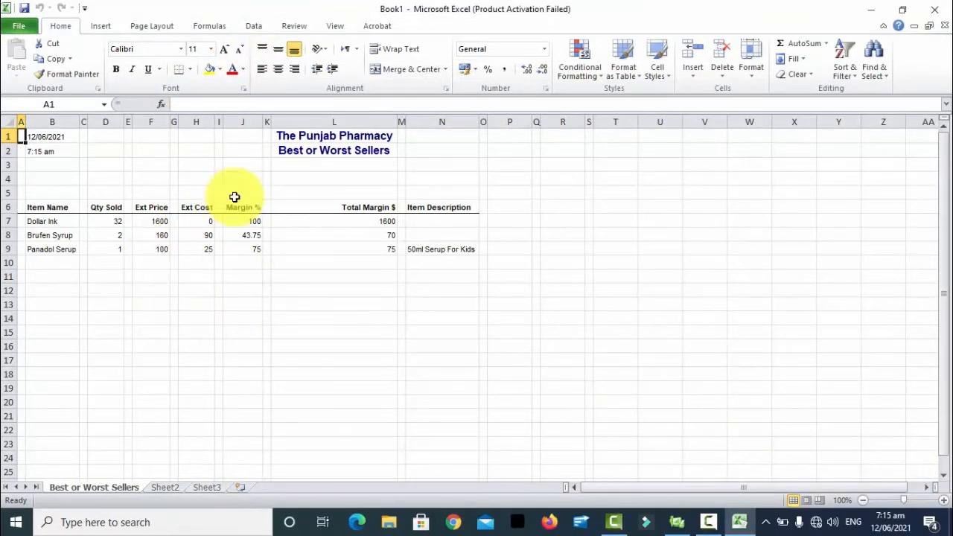
key(ctrl+s)
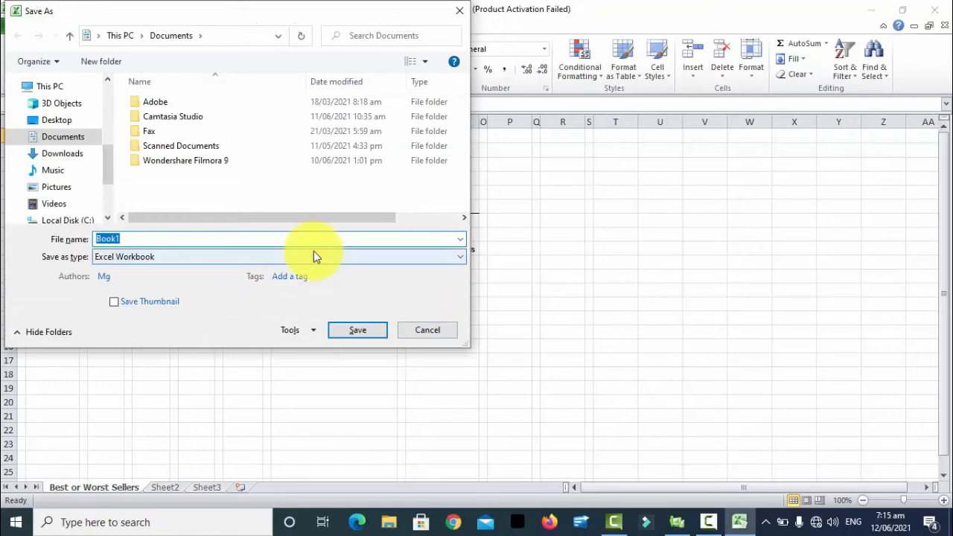
text(best selling items)
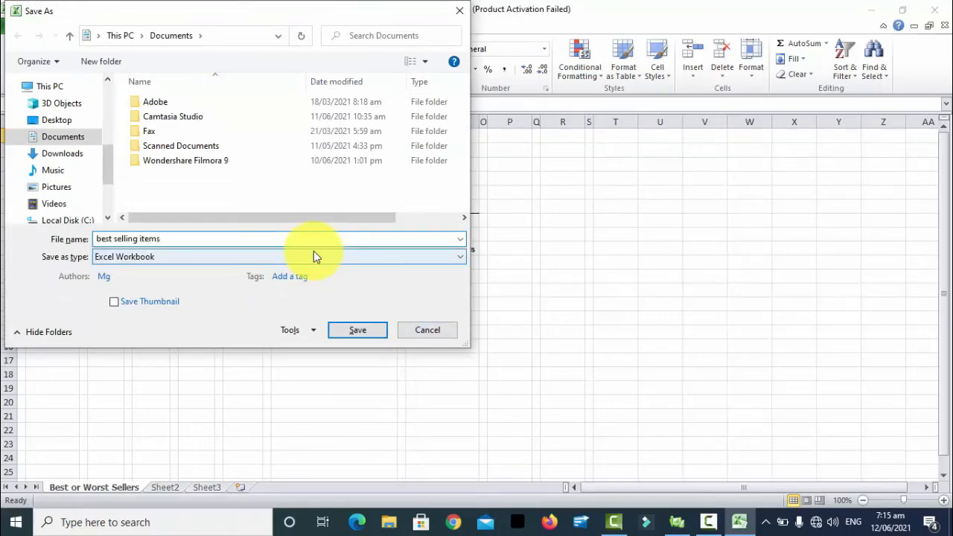
click(357, 330)
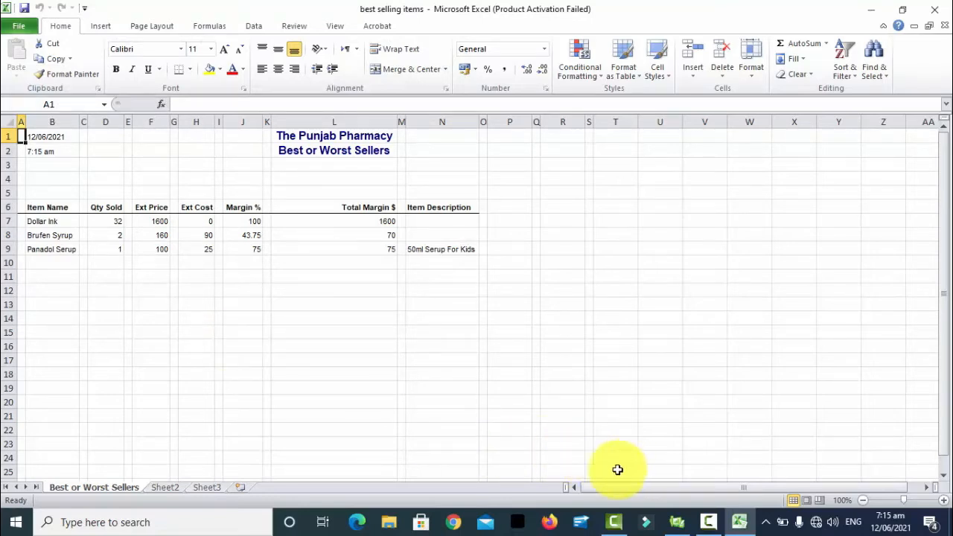
- Switch back to QuickBooks Point of Sale and review the item rows of the Best or Worst Sellers report one by one
click(617, 524)
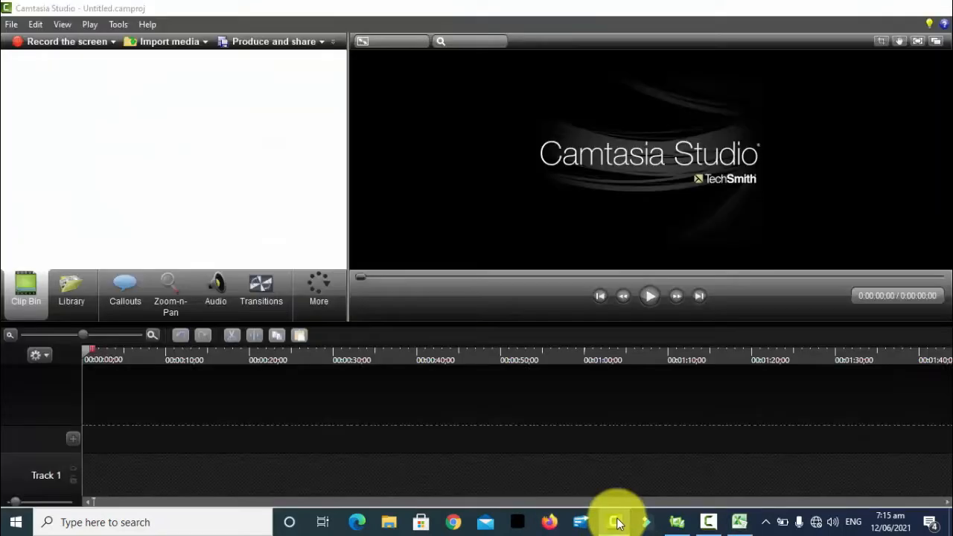
click(618, 522)
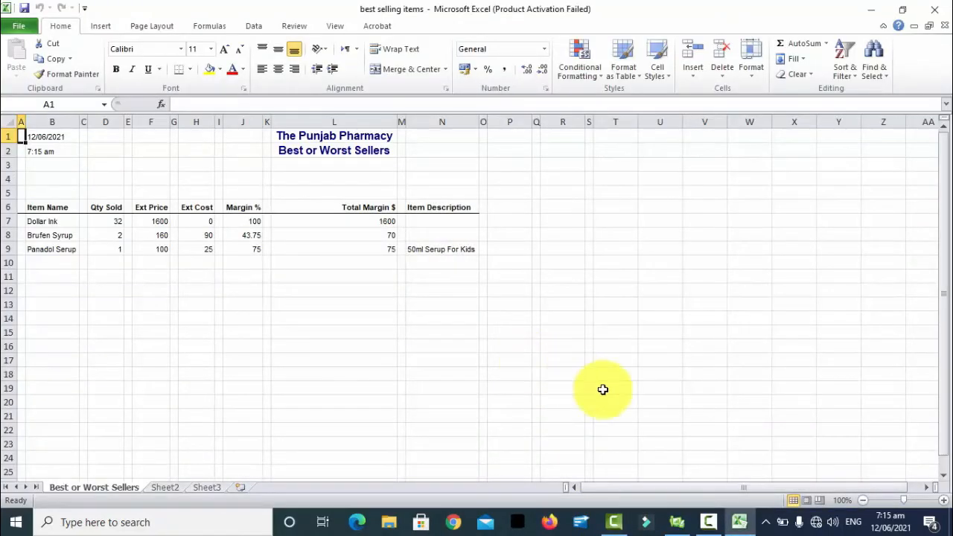
click(677, 525)
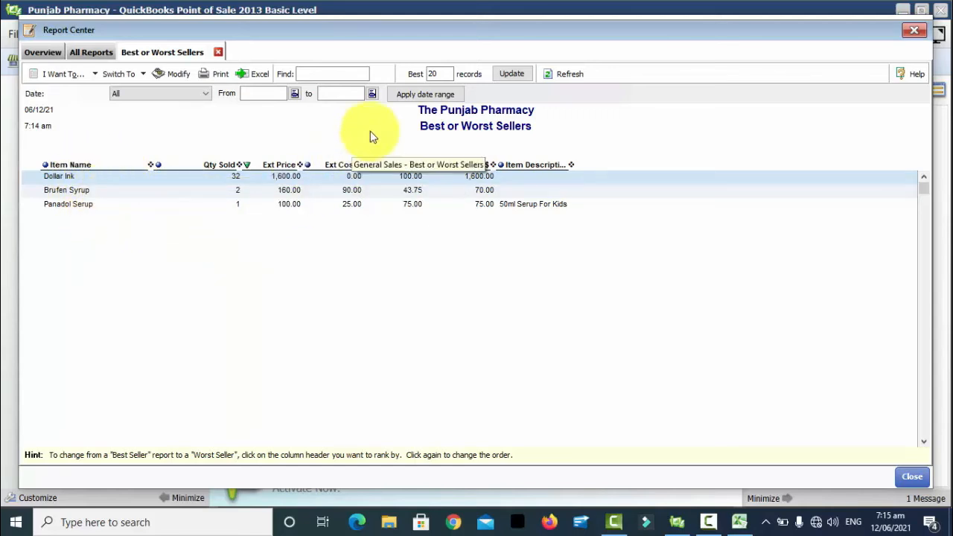
click(557, 214)
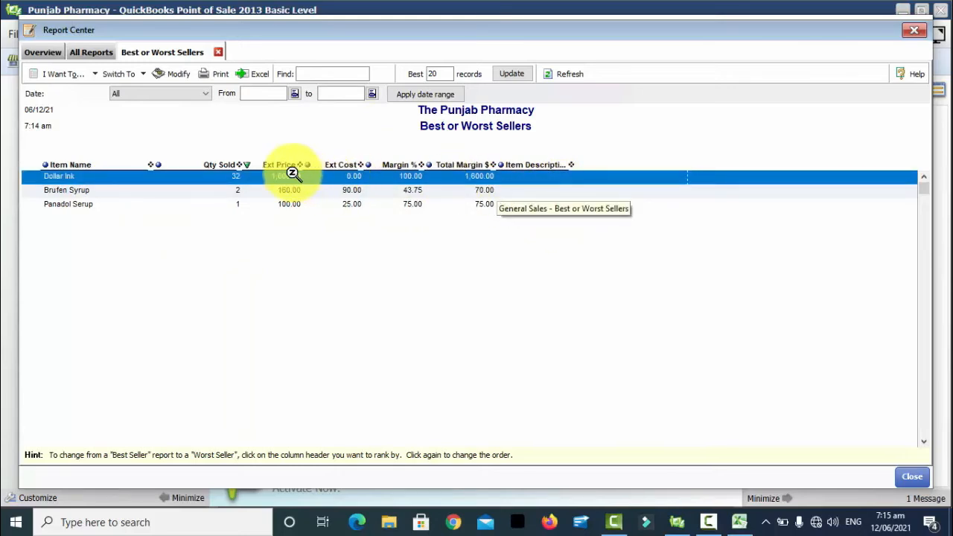
click(245, 190)
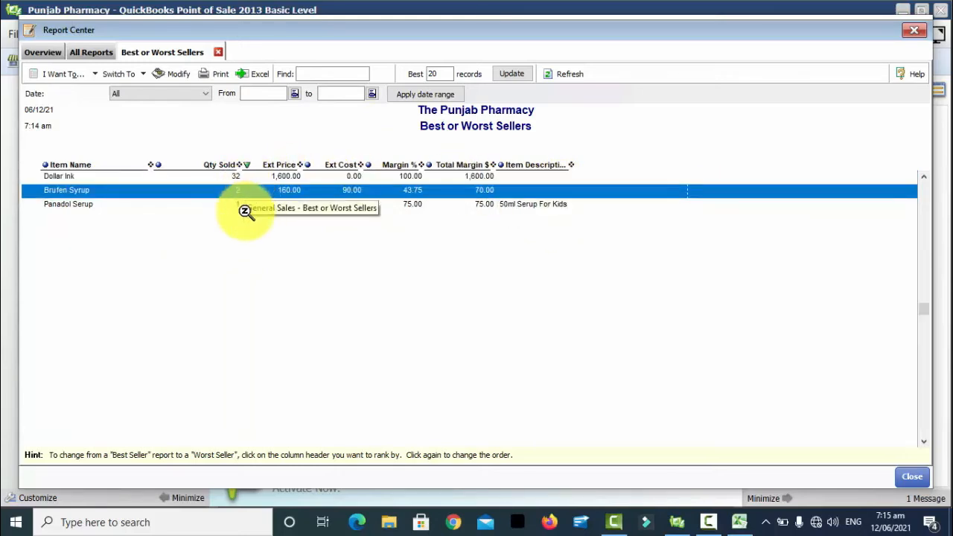
click(238, 206)
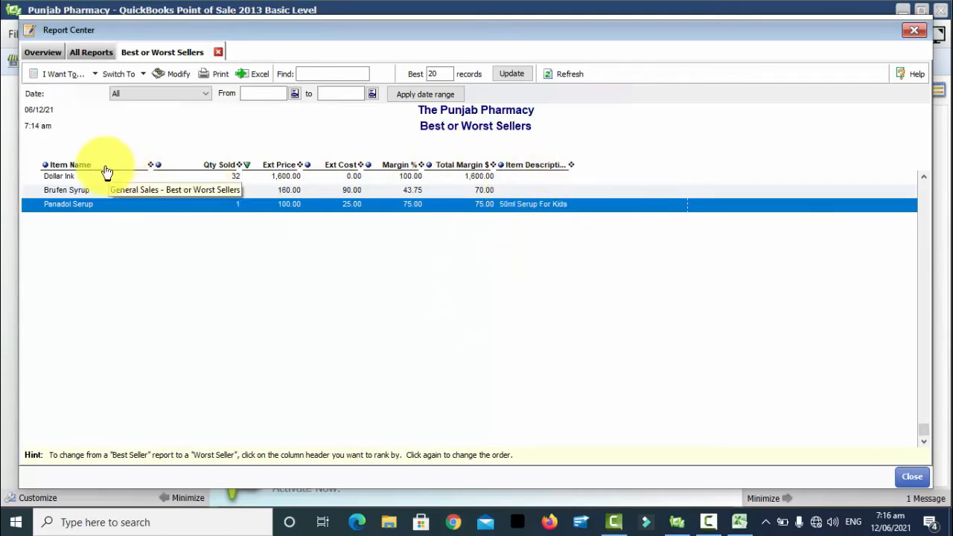
- Place the Item Description column right after Item Name, rank the report by Qty Sold in ascending order, and close it
click(538, 167)
drag(537, 166, 161, 156)
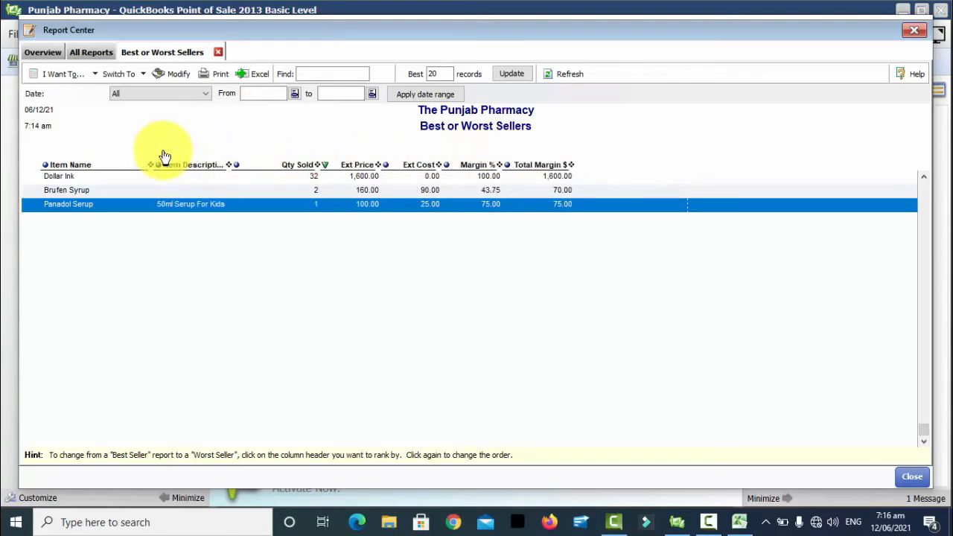
click(330, 168)
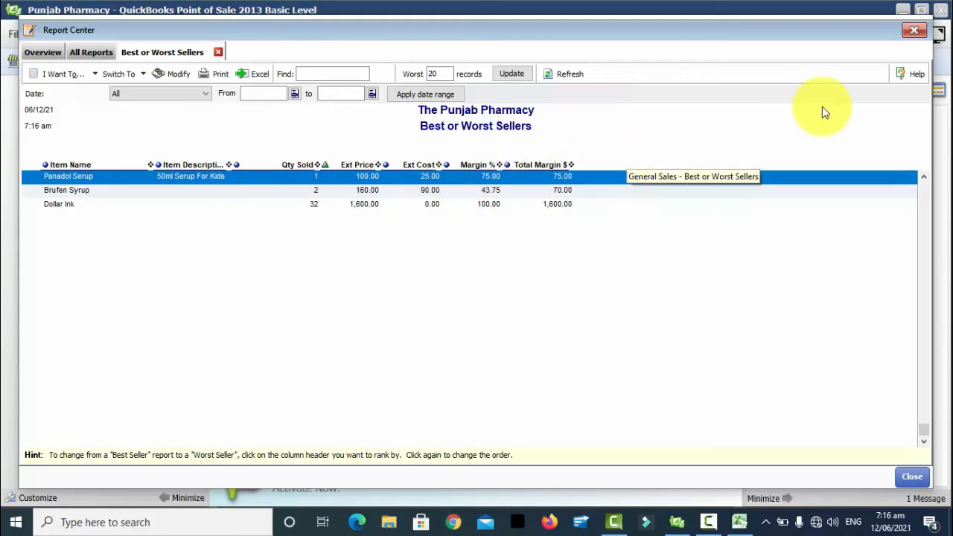
click(913, 477)
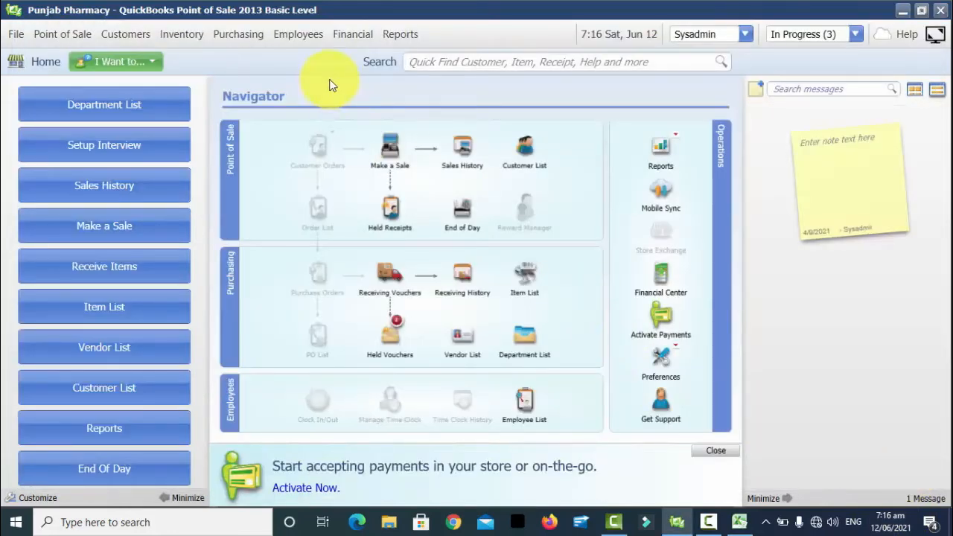
- View the Item Summary report from the general sales reports and close it
click(396, 34)
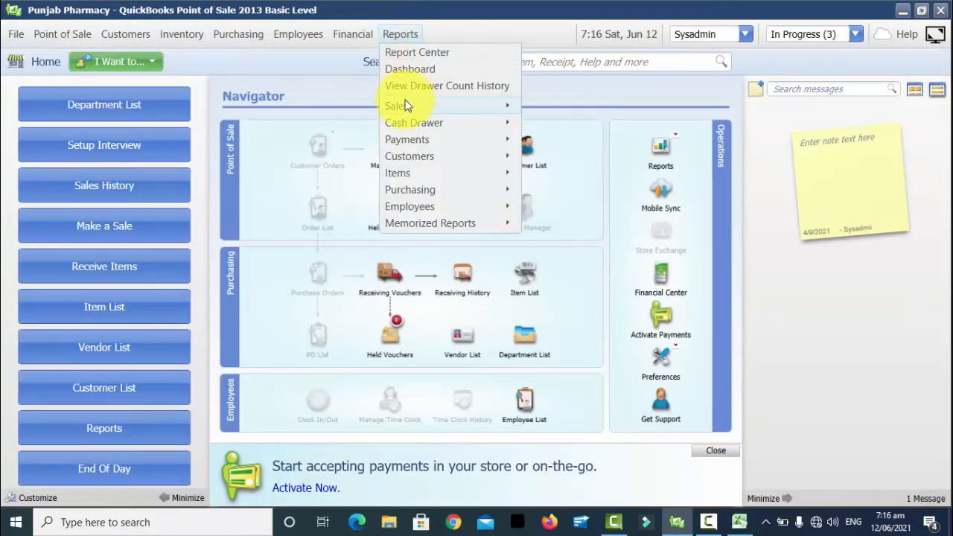
mouse_move(443, 108)
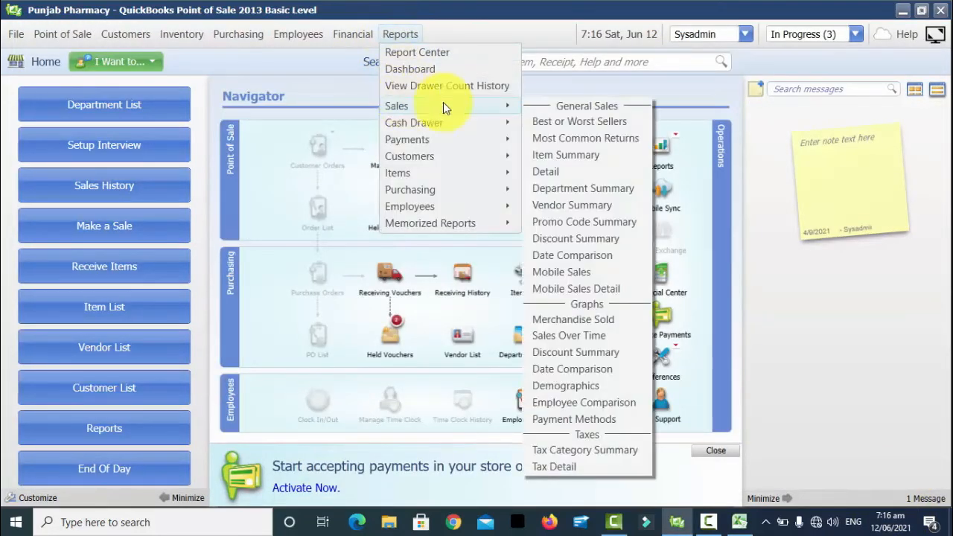
click(589, 156)
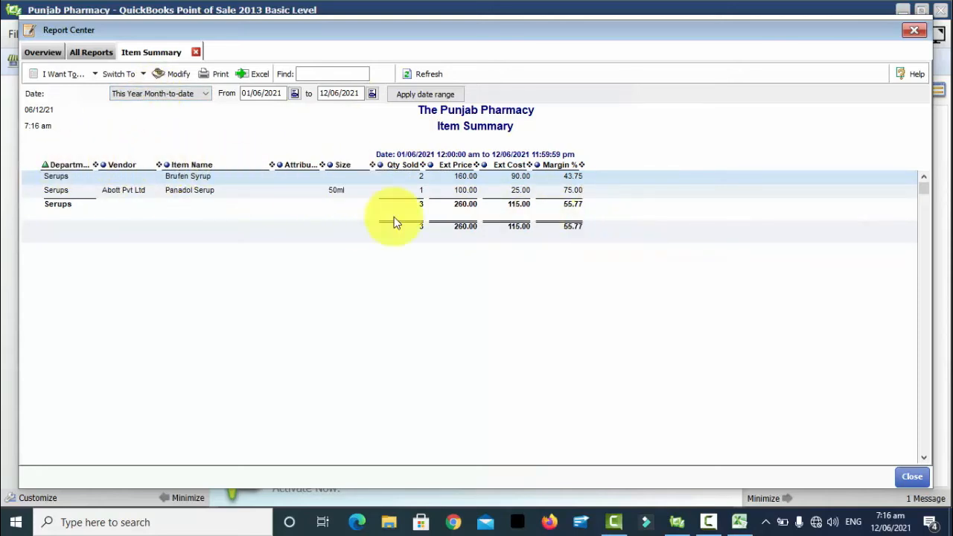
click(901, 472)
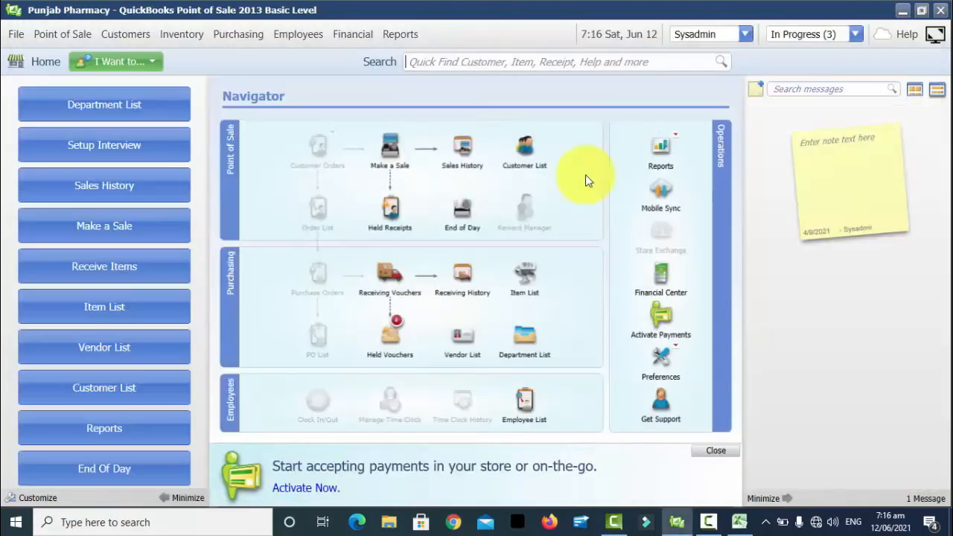
- Open the general sales Detail report and expand all receipts to show their item lines
click(407, 34)
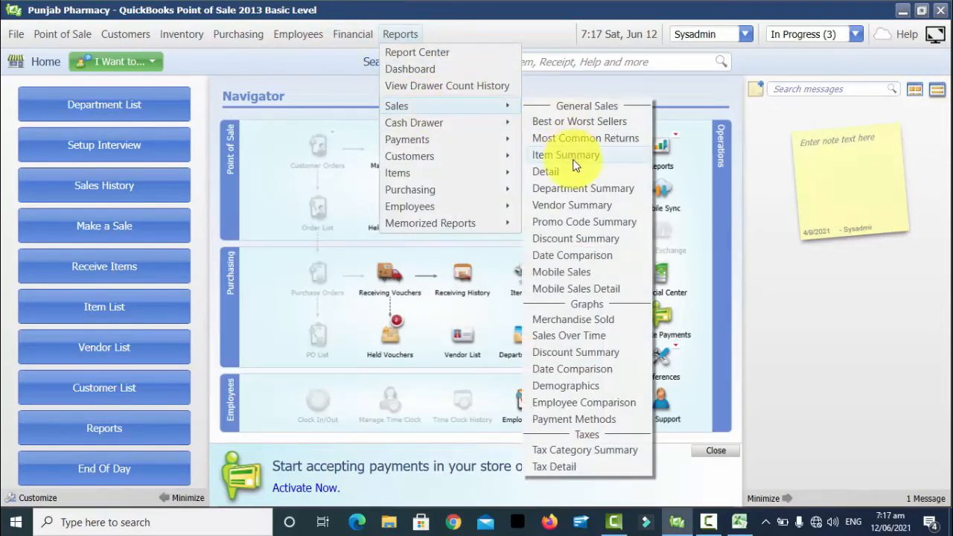
click(574, 169)
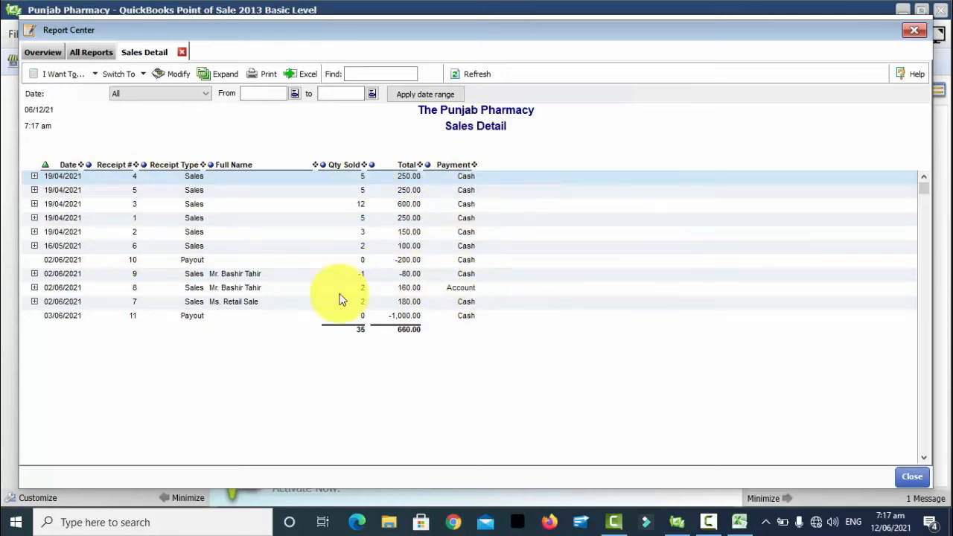
click(34, 178)
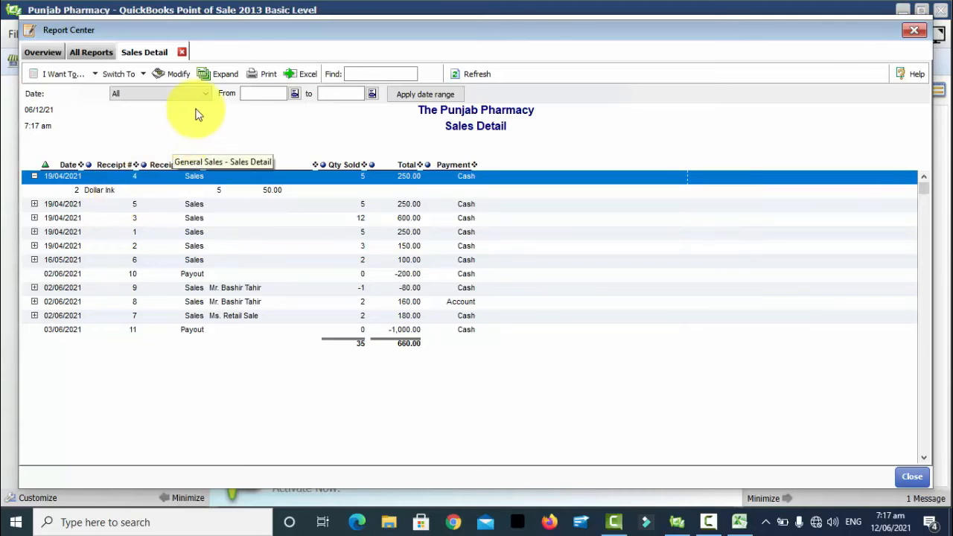
click(216, 75)
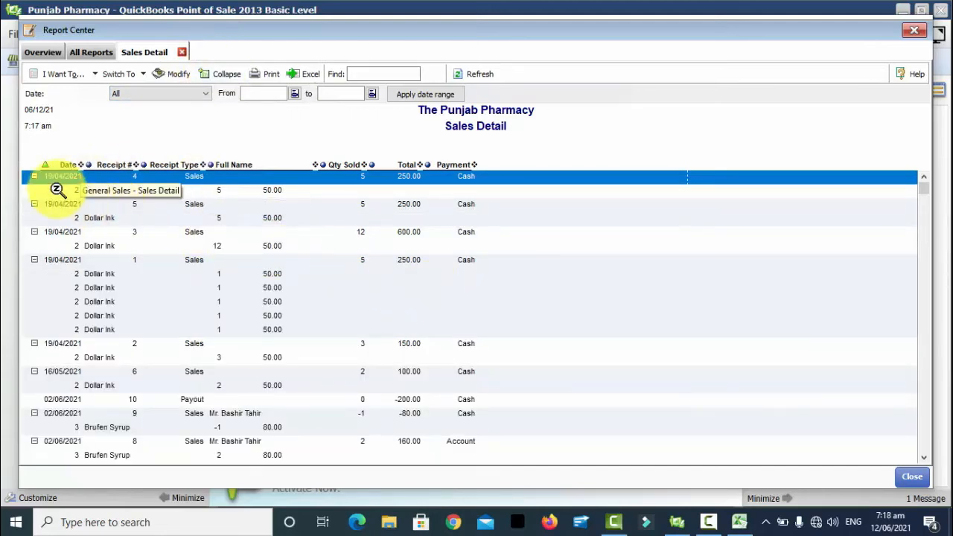
- Place the Receipt # column before Date, and look through the columns available for the Sales Detail report without changing the selection
drag(84, 165, 43, 154)
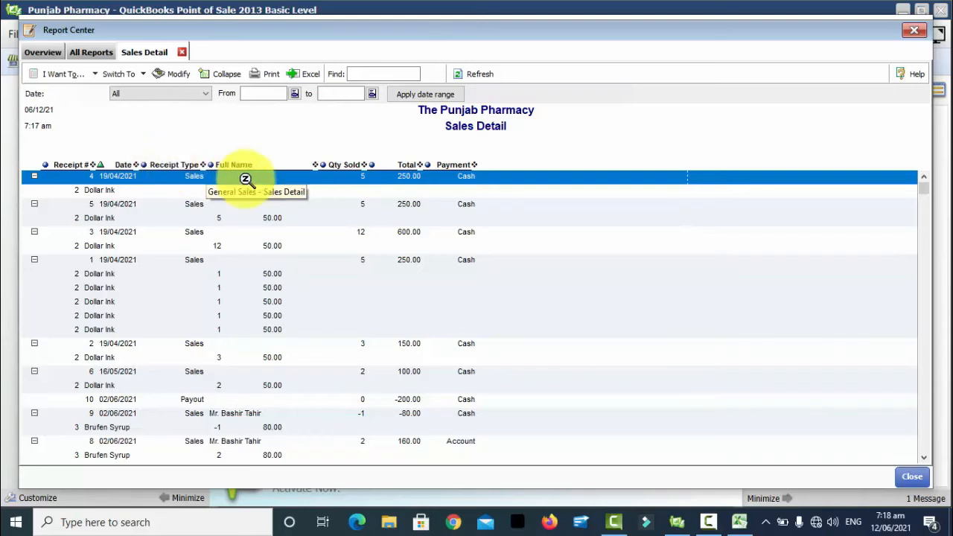
click(179, 75)
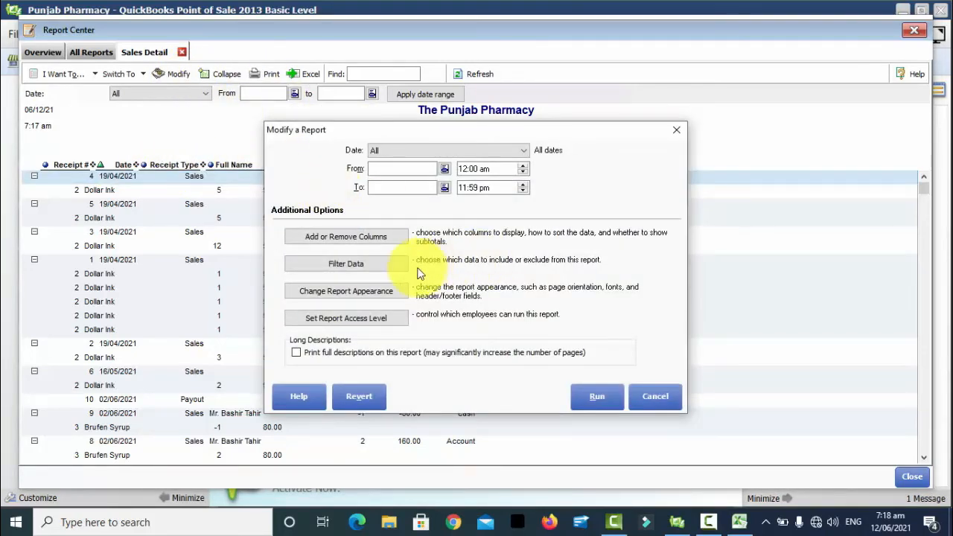
click(377, 245)
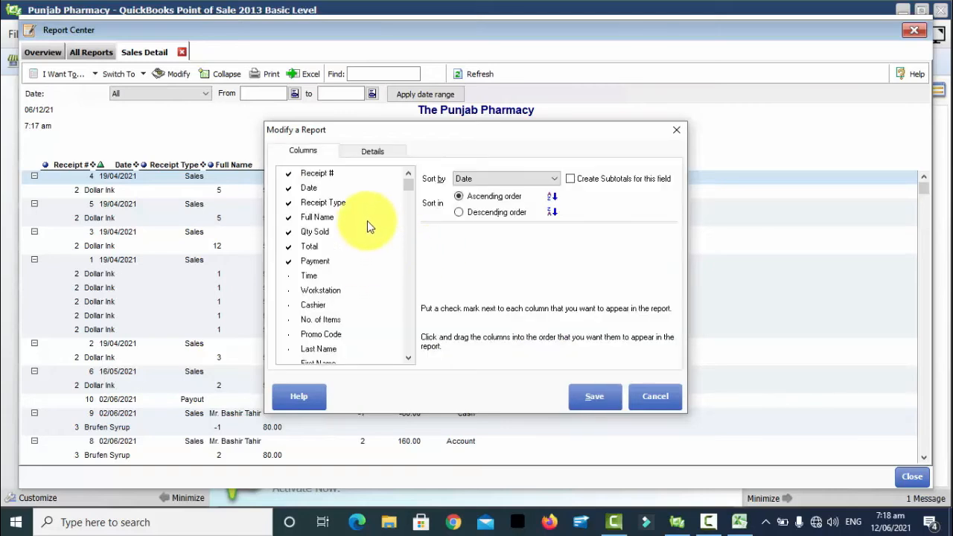
drag(409, 358, 410, 358)
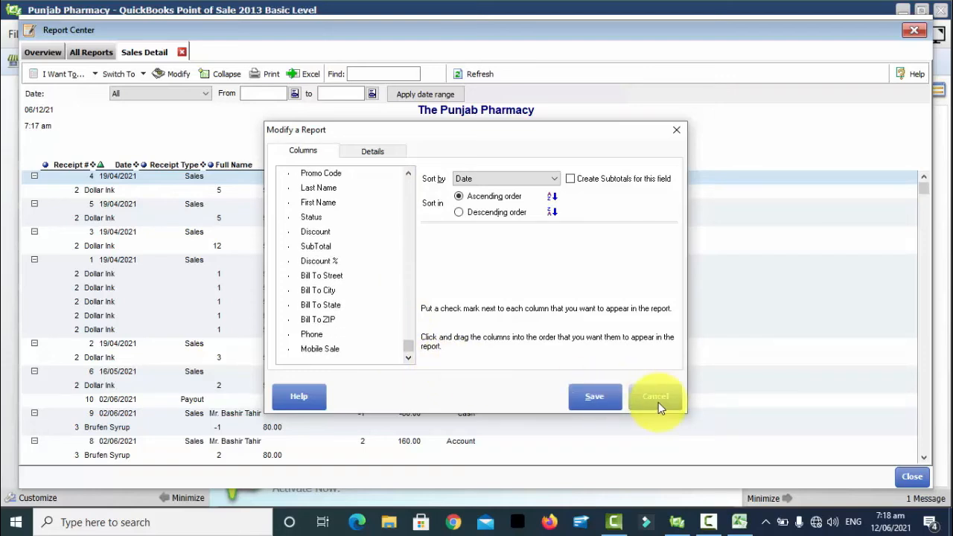
click(656, 396)
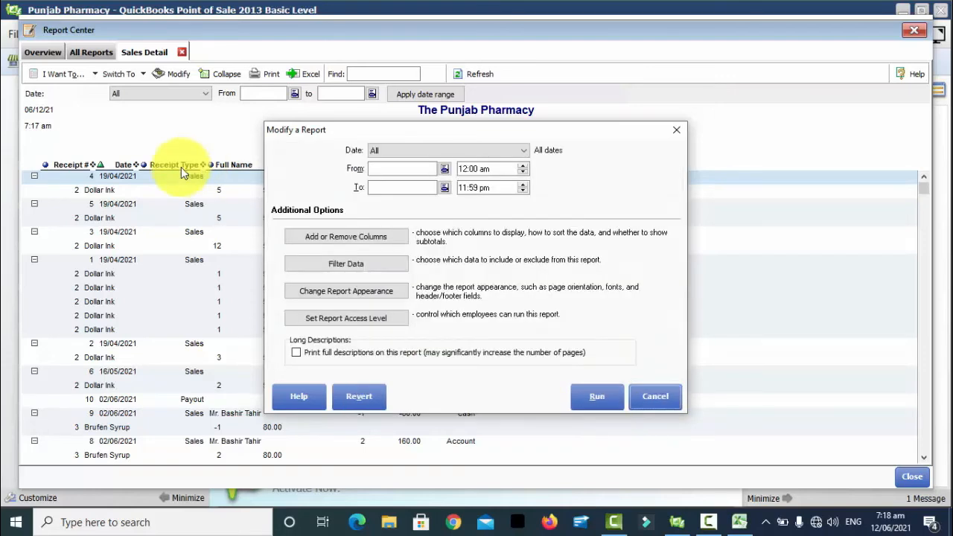
click(646, 397)
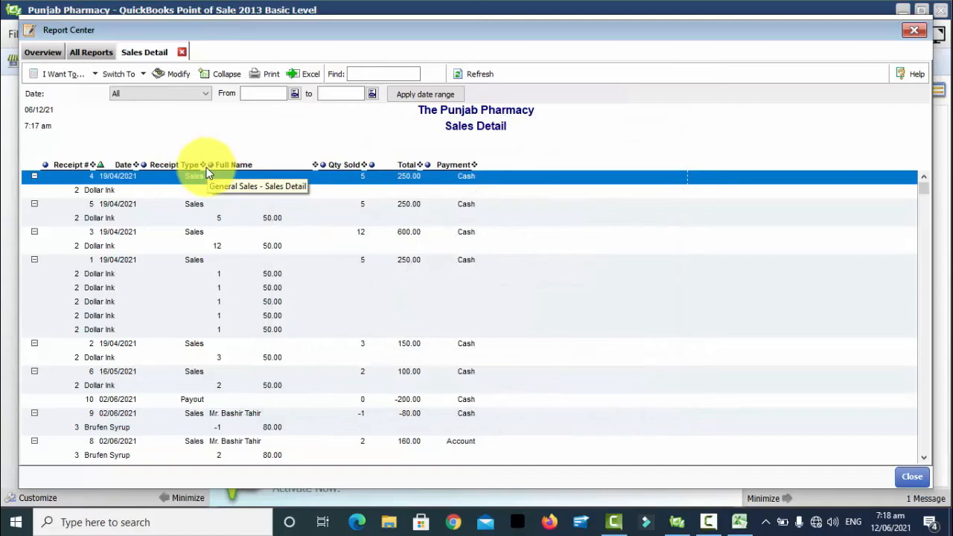
- Sort the Sales Detail report by Full Name, trying descending order and returning to ascending order
click(100, 192)
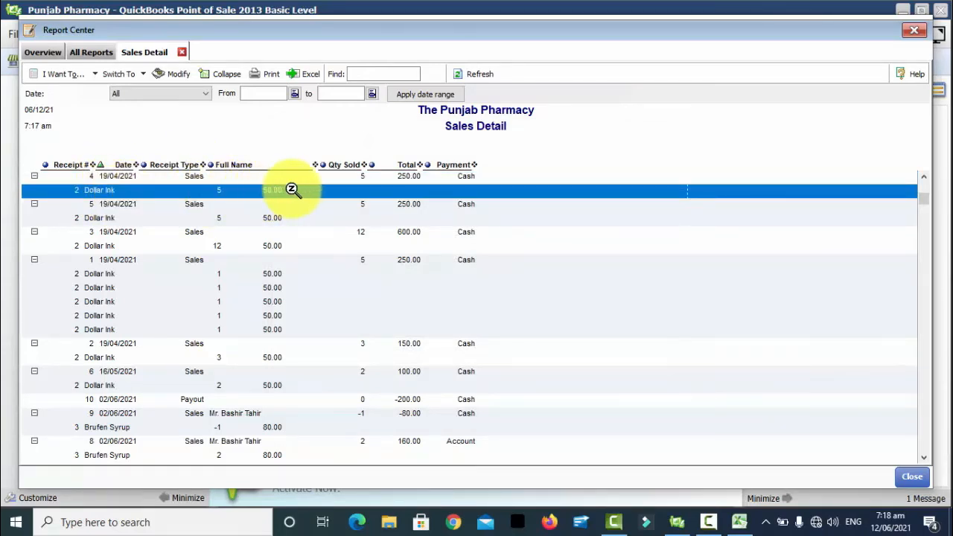
click(361, 176)
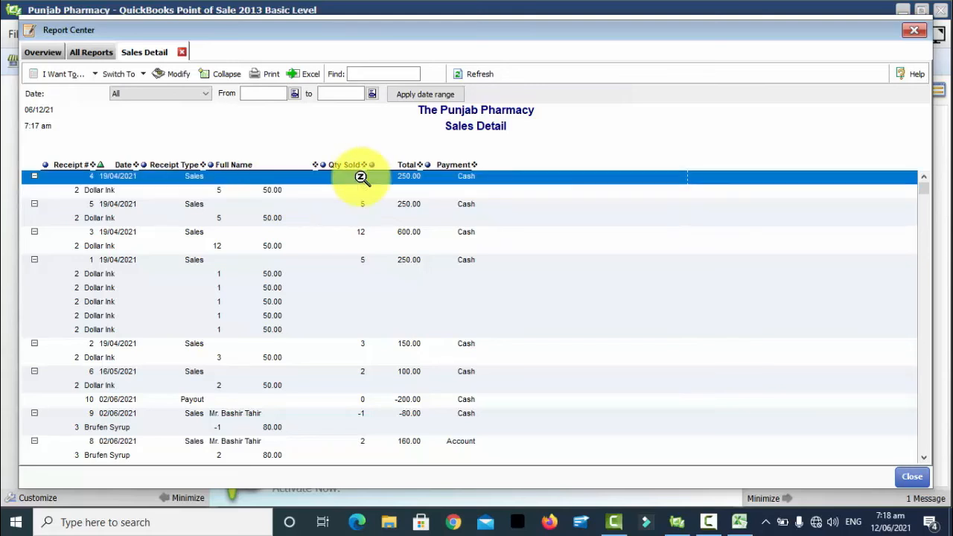
click(253, 166)
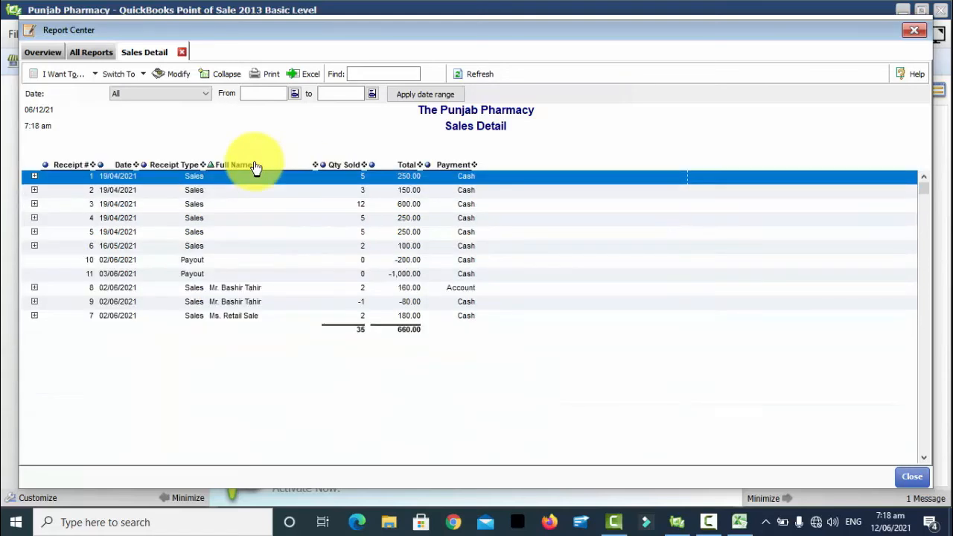
click(253, 166)
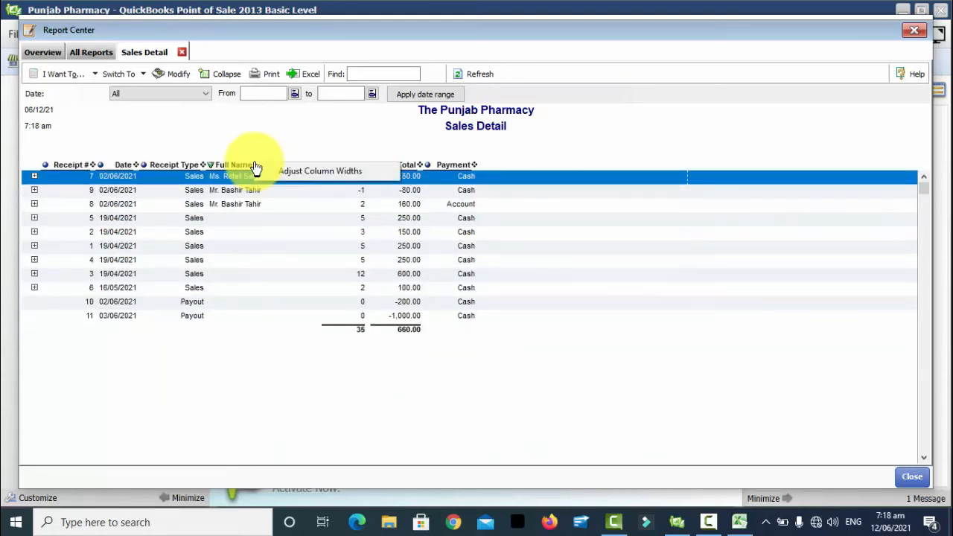
click(235, 165)
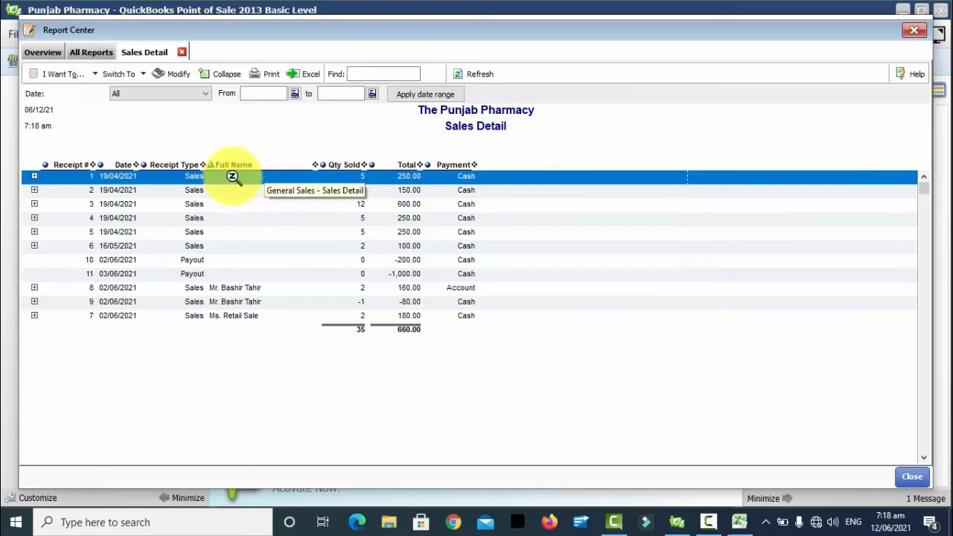
- Remove the Receipt # and Receipt Type columns from the Sales Detail report, save the column selection and rerun the report
click(177, 74)
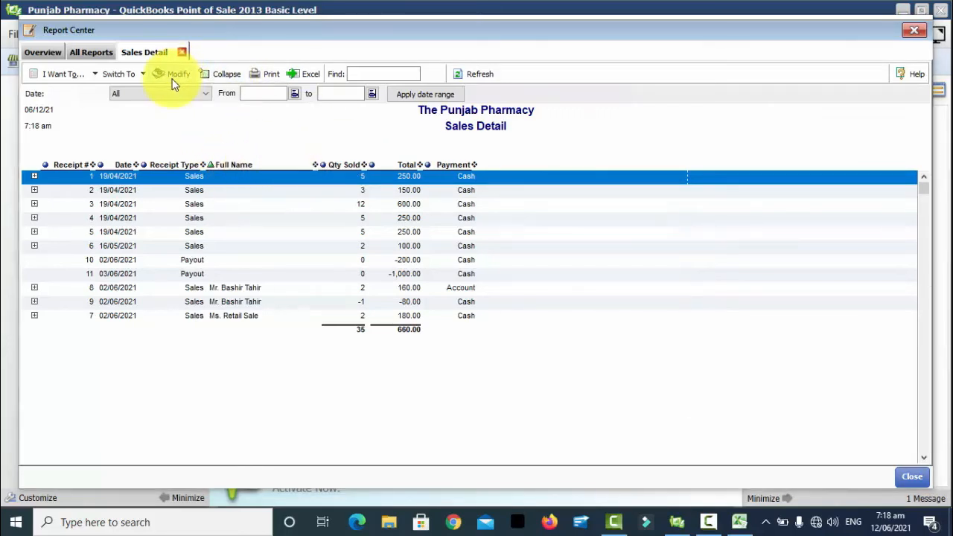
click(370, 236)
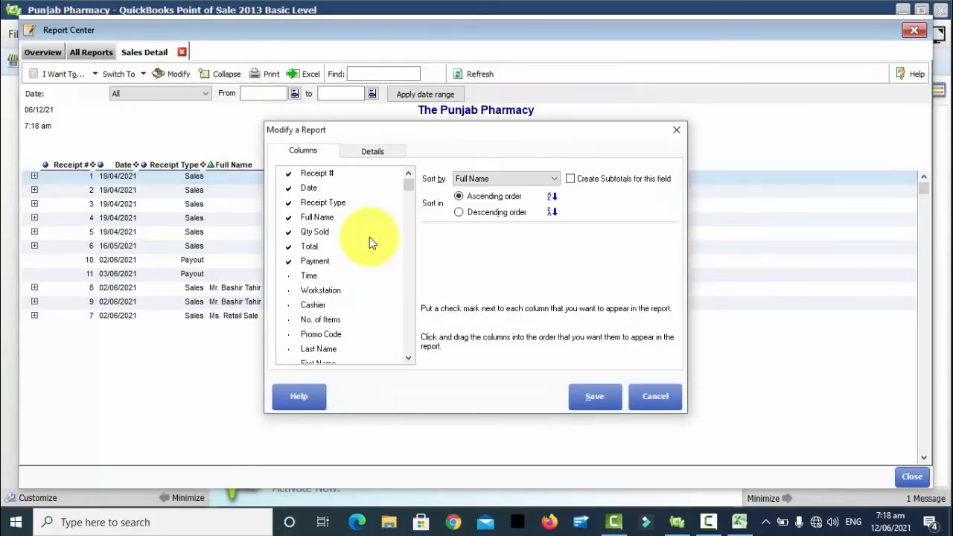
click(312, 173)
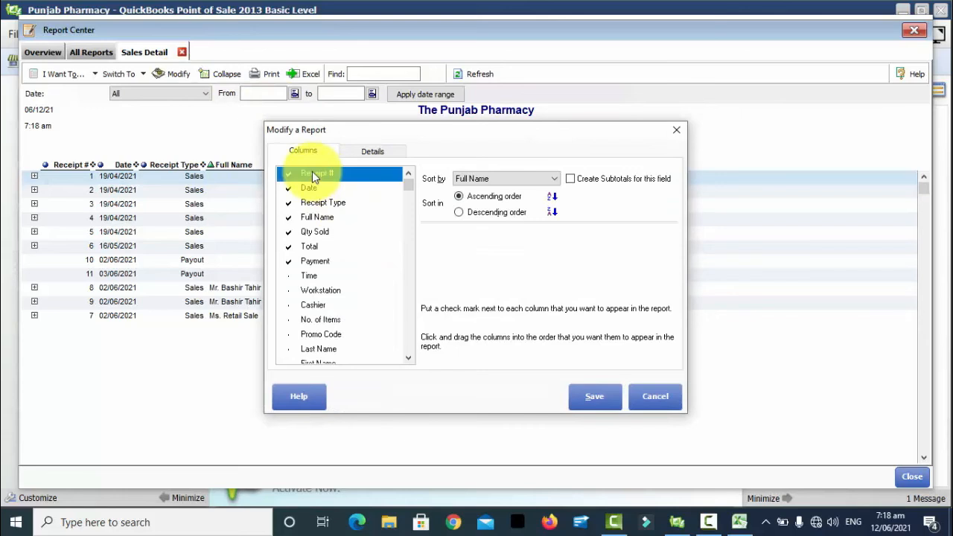
click(297, 175)
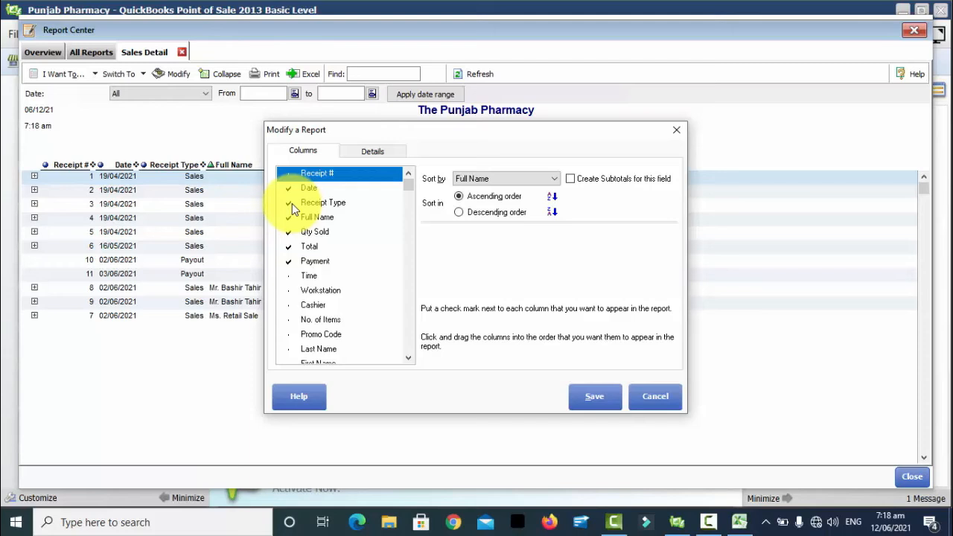
click(289, 202)
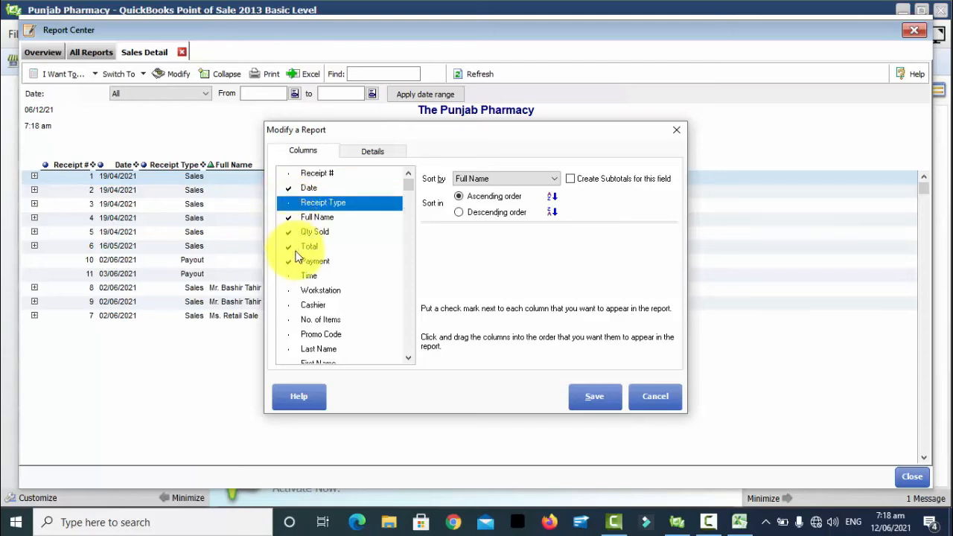
click(409, 359)
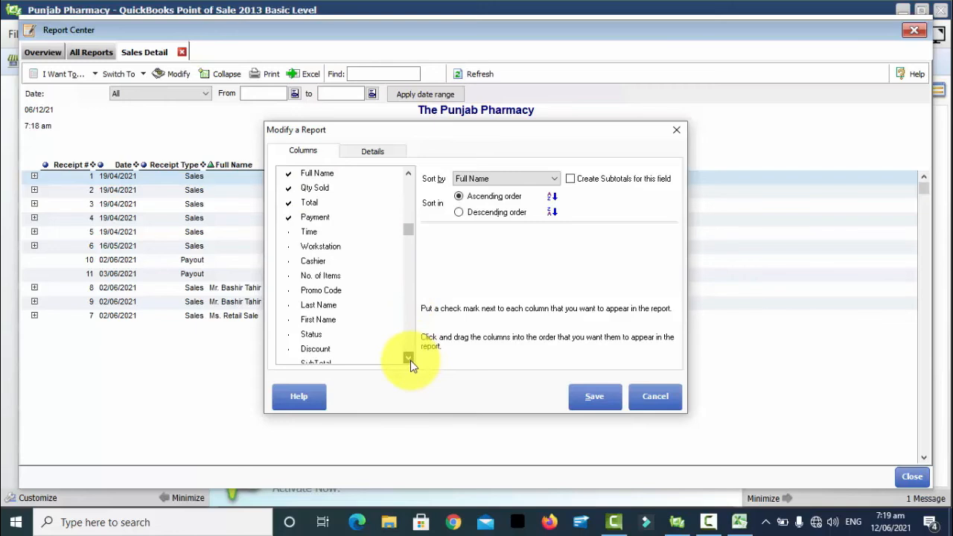
click(408, 359)
click(594, 402)
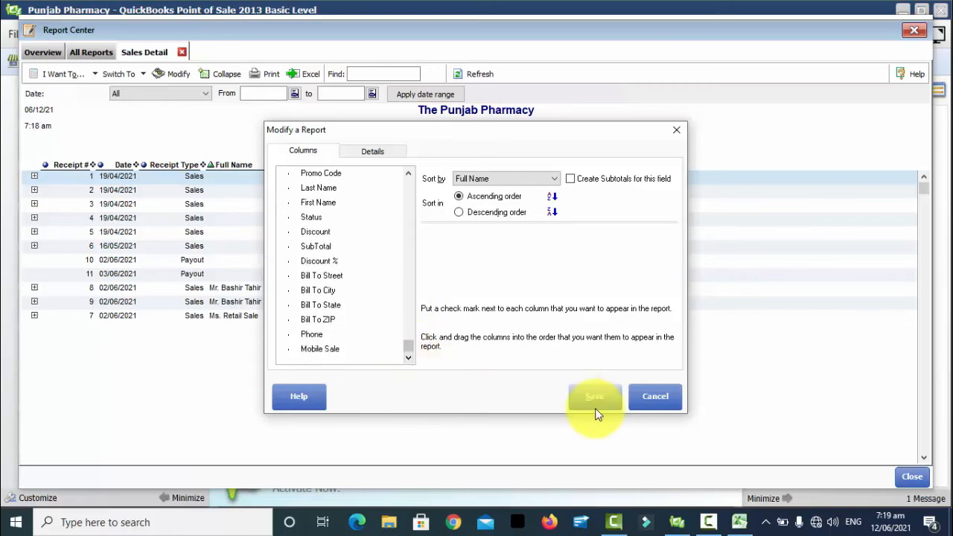
click(606, 394)
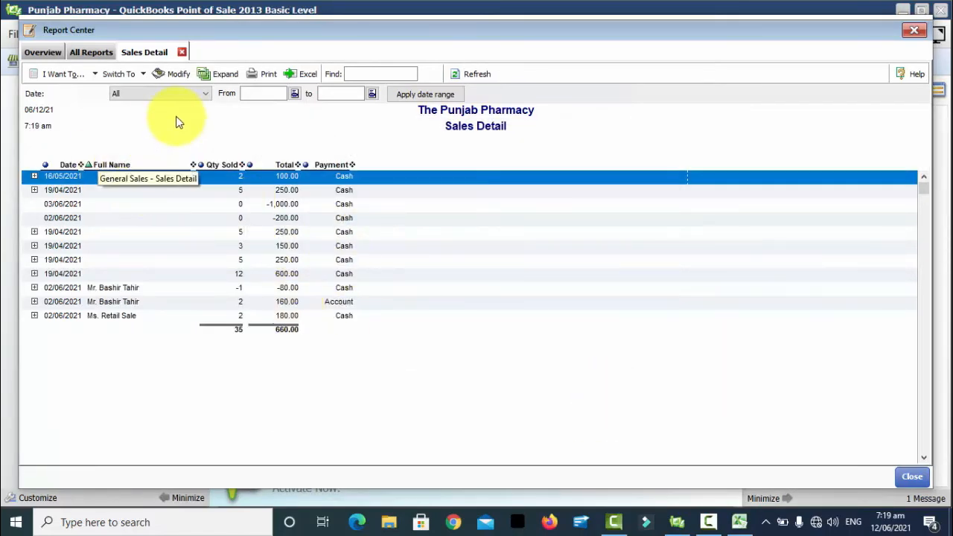
- Expand all receipts in the Sales Detail report and go through the rows down to the totals and back to the first receipt
click(216, 75)
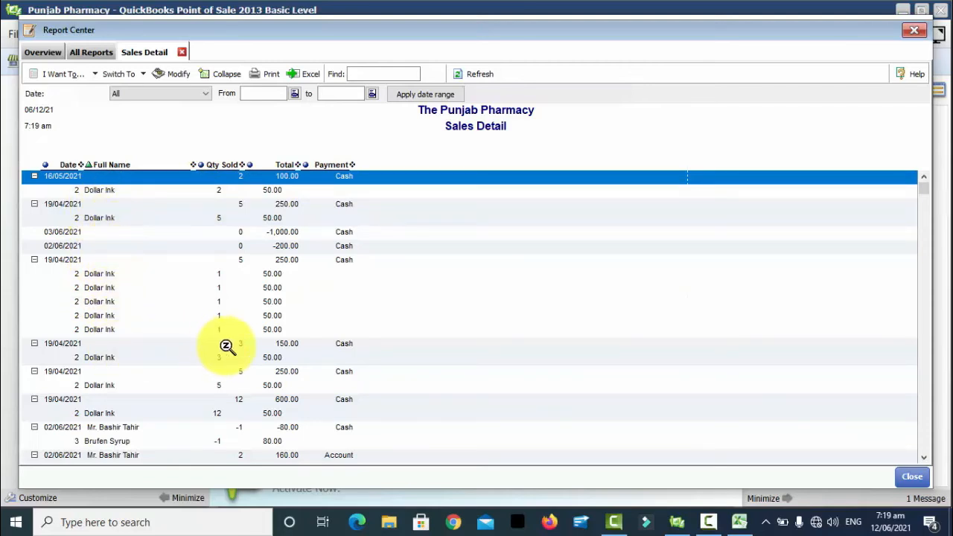
key(Down)
key(Down)
key(Down)
key(Down)
key(Down)
key(Down)
key(Down)
key(Down)
key(Down)
key(Down)
key(Down)
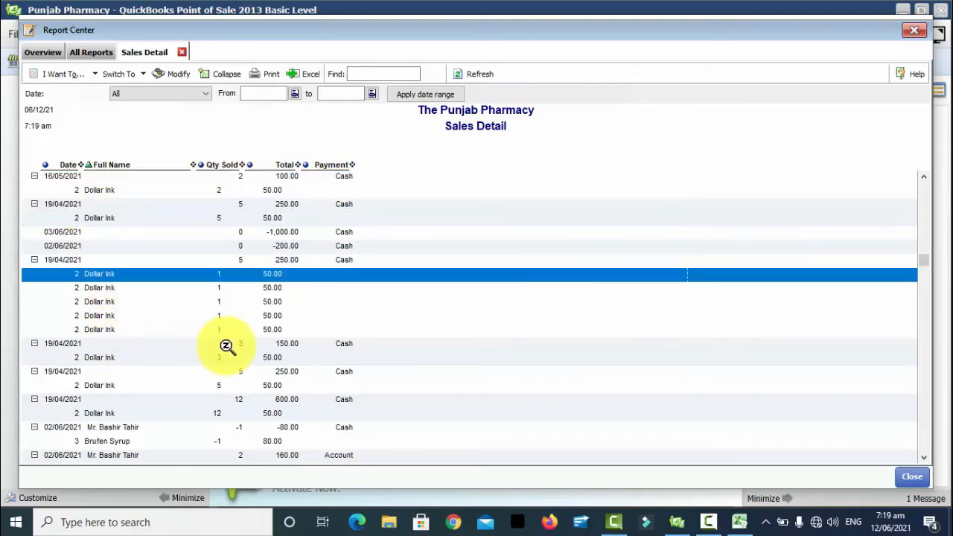
key(Down)
key(Down)
key(Down)
key(Down)
key(Down)
key(Down)
key(Down)
key(Down)
key(Down)
key(Down)
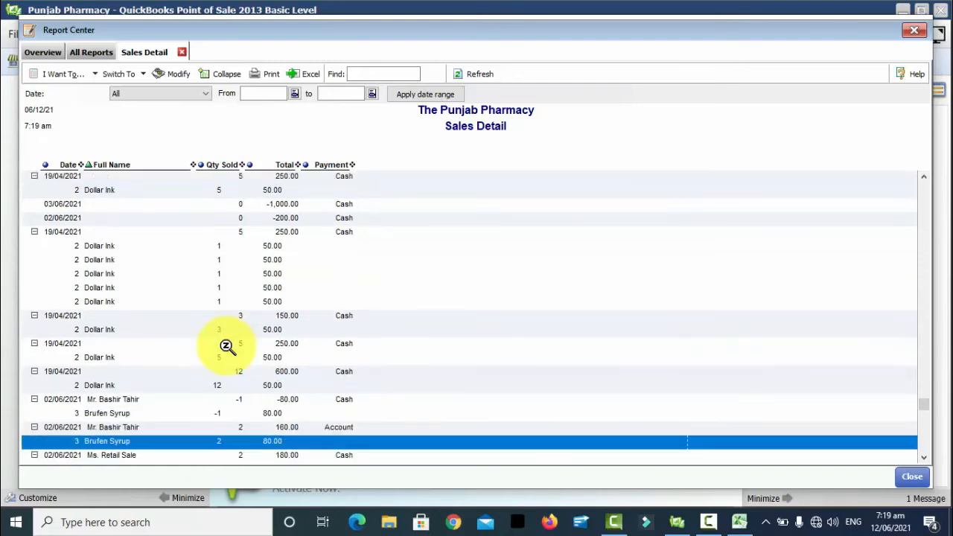
key(Up)
key(Up)
key(Up)
key(Down)
key(Down)
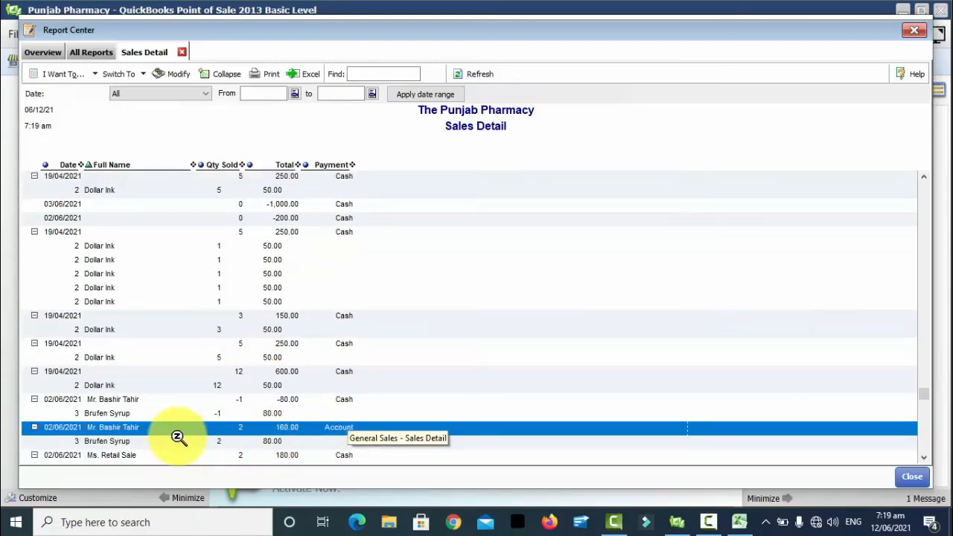
click(126, 440)
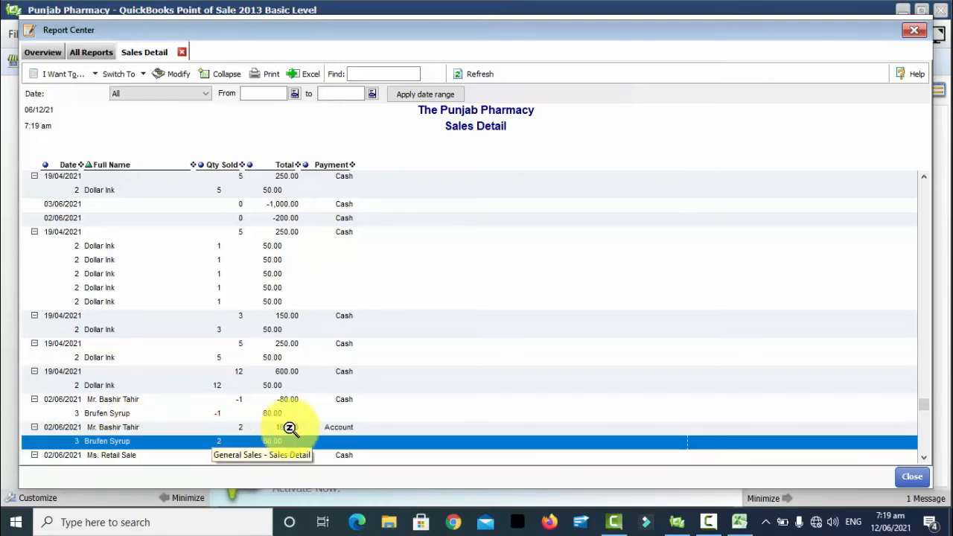
key(Down)
key(Down)
key(Down)
key(Down)
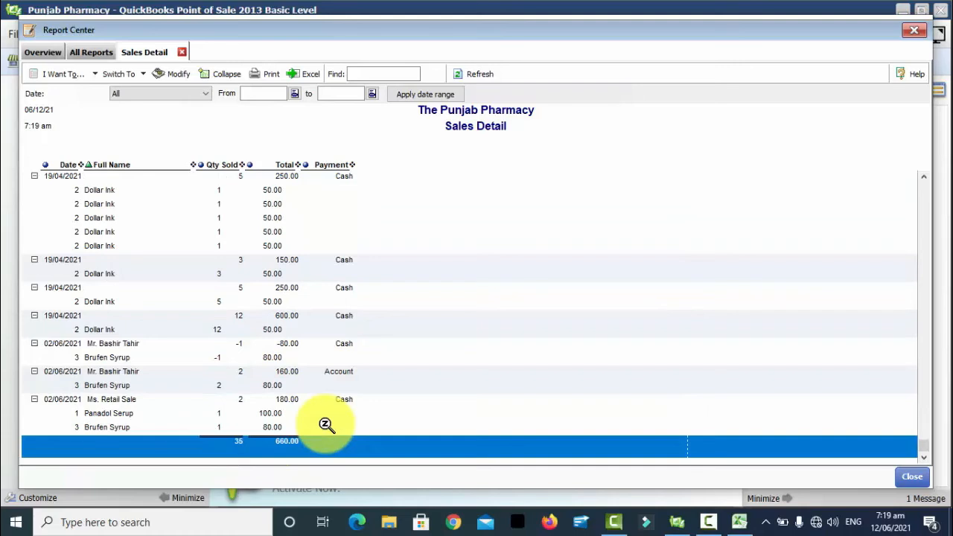
key(Up)
key(Up)
key(Up)
key(Up)
key(Up)
key(Up)
key(Up)
key(Up)
key(Up)
key(Up)
key(Up)
key(Up)
key(Up)
key(Up)
key(Up)
key(Up)
key(Up)
key(Up)
key(Up)
key(Up)
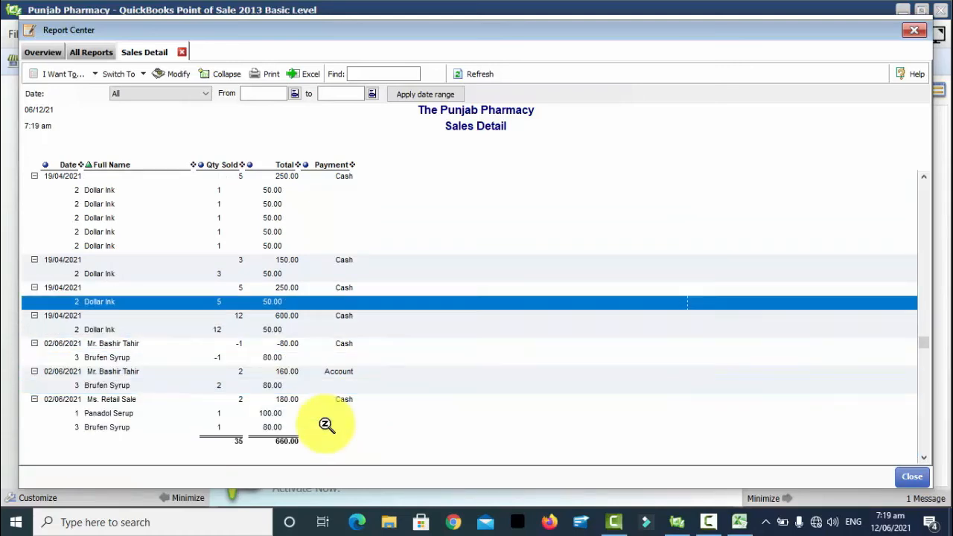
key(Up)
key(Up)
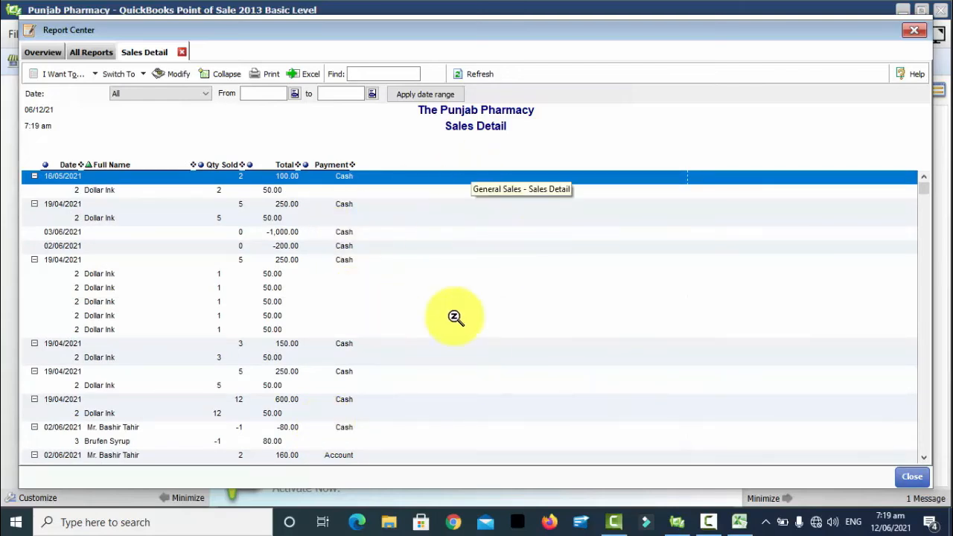
- Export the expanded Sales Detail report to Excel, and close both the workbook and the report
click(300, 76)
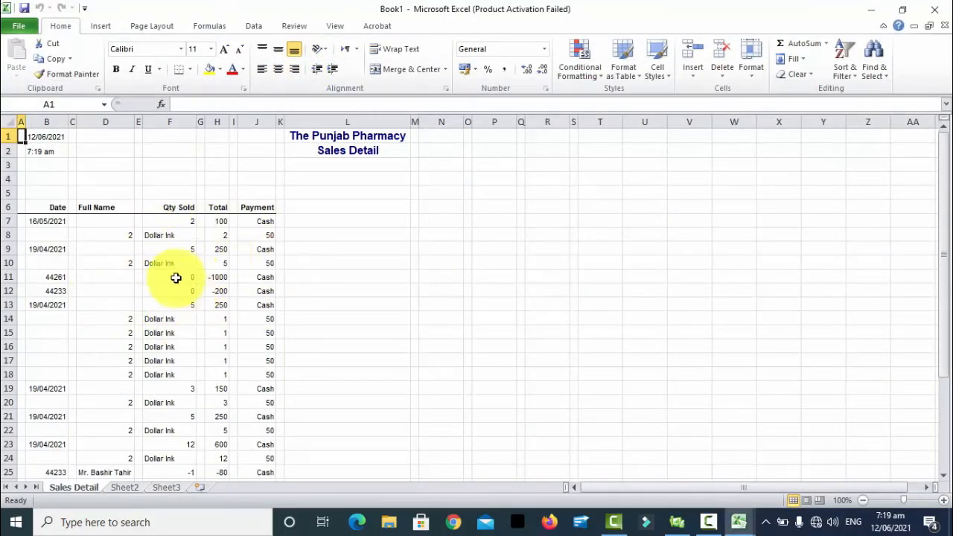
click(935, 7)
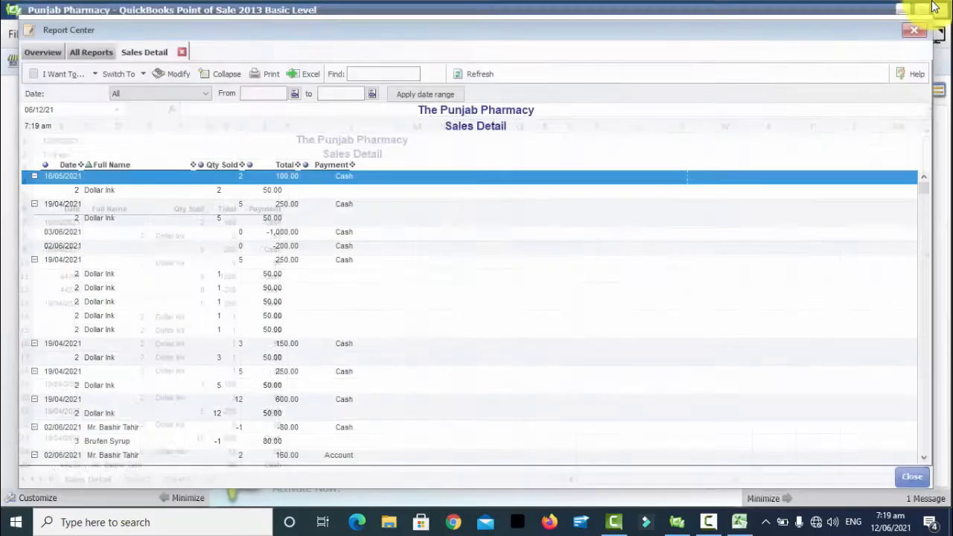
click(915, 31)
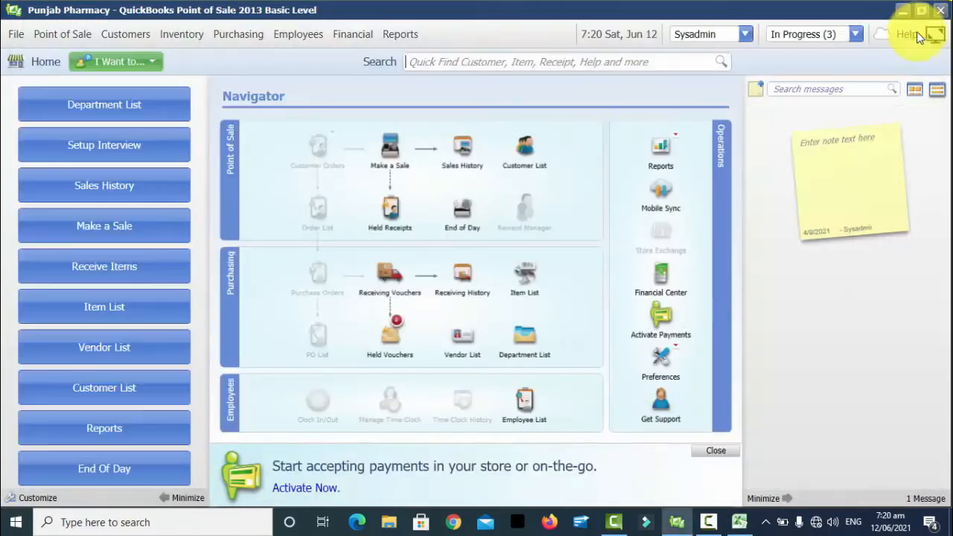
- Open the Vendor Summary report from the general sales reports
click(392, 35)
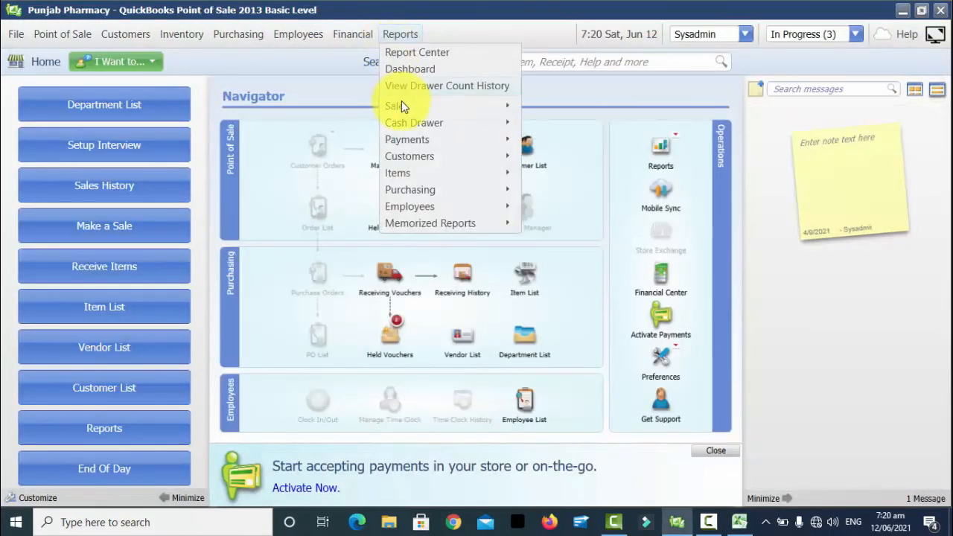
mouse_move(403, 103)
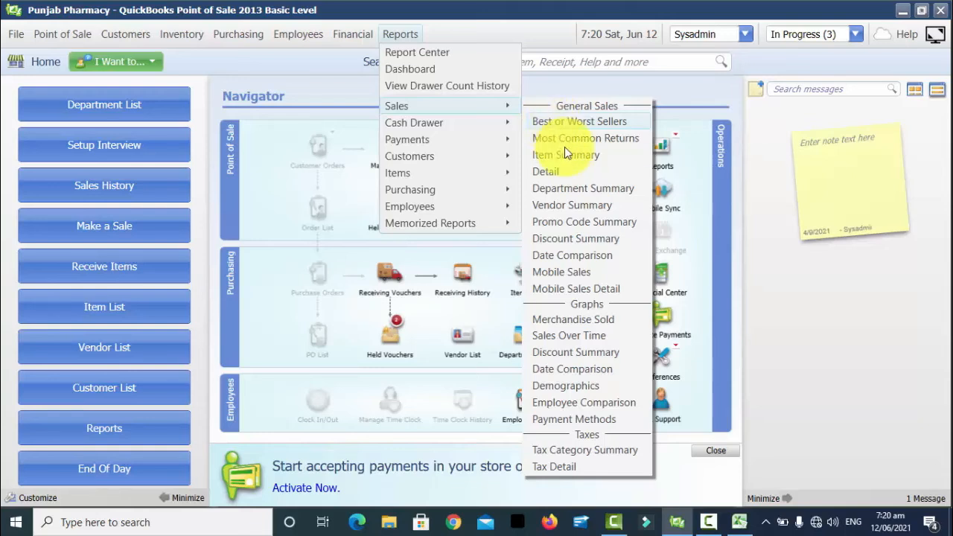
click(574, 212)
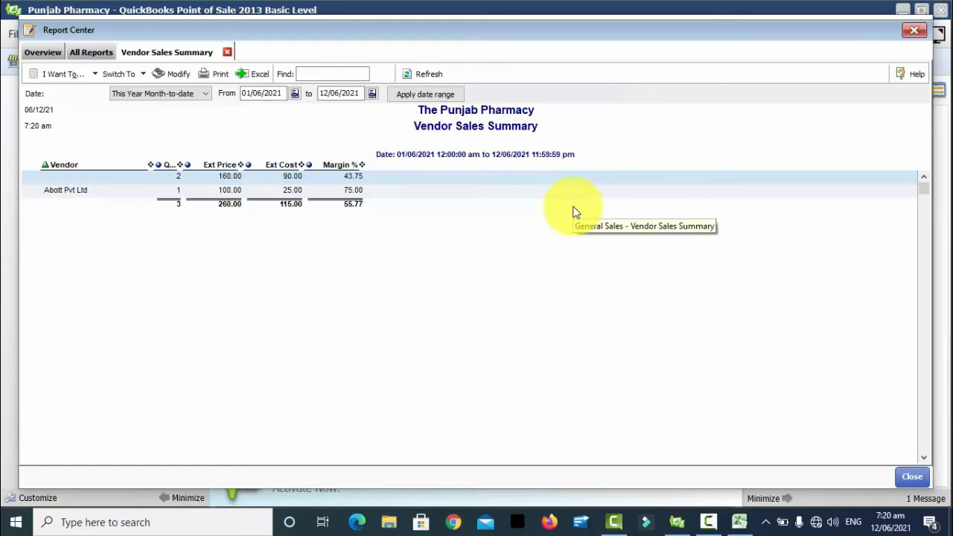
- Sort the vendor summary by quantity in ascending order with the quantity column right after Ext Price, and close the report
click(188, 167)
drag(166, 170, 177, 171)
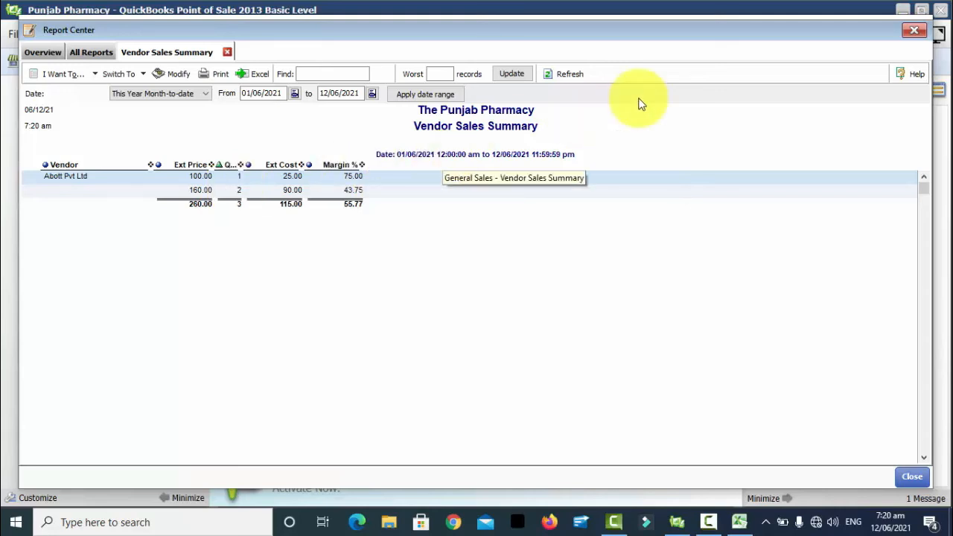
click(912, 31)
- View the Discount Summary report from the general sales reports, and close it
click(386, 35)
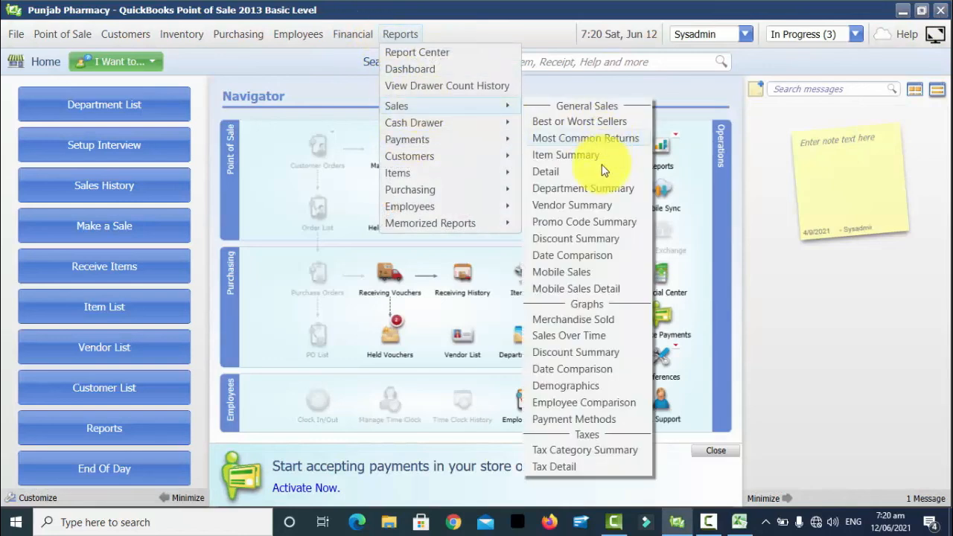
click(605, 238)
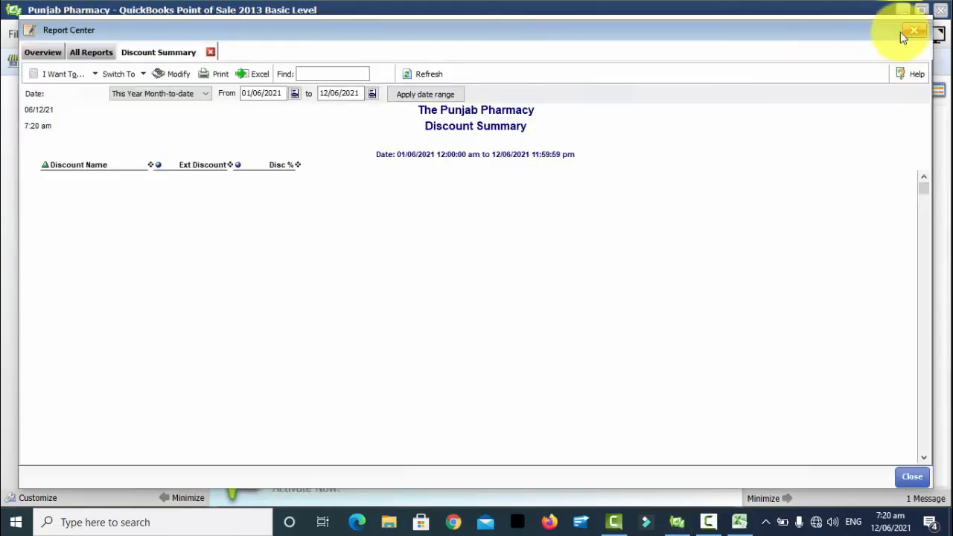
click(913, 30)
- Open the Merchandise Sold sales graph and refresh it with the date range set to All
click(400, 35)
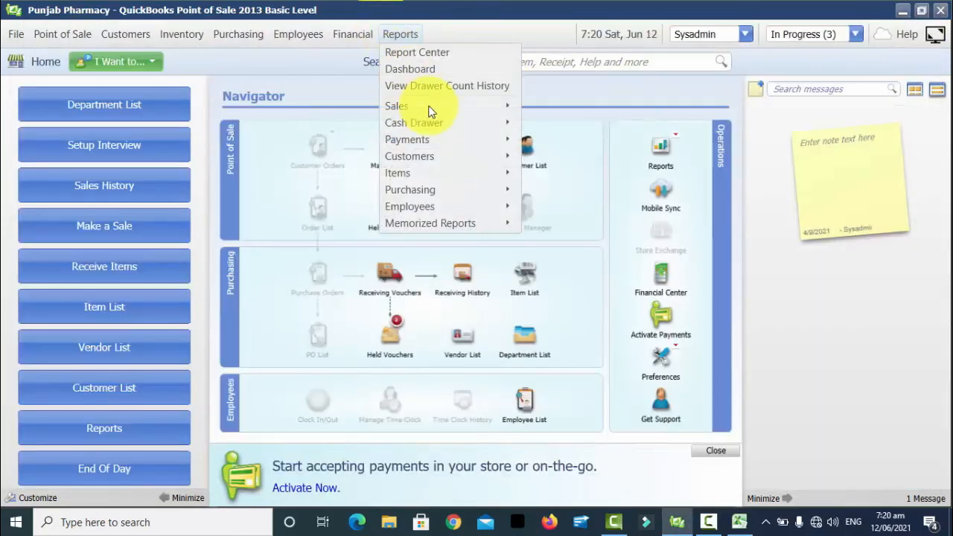
mouse_move(490, 106)
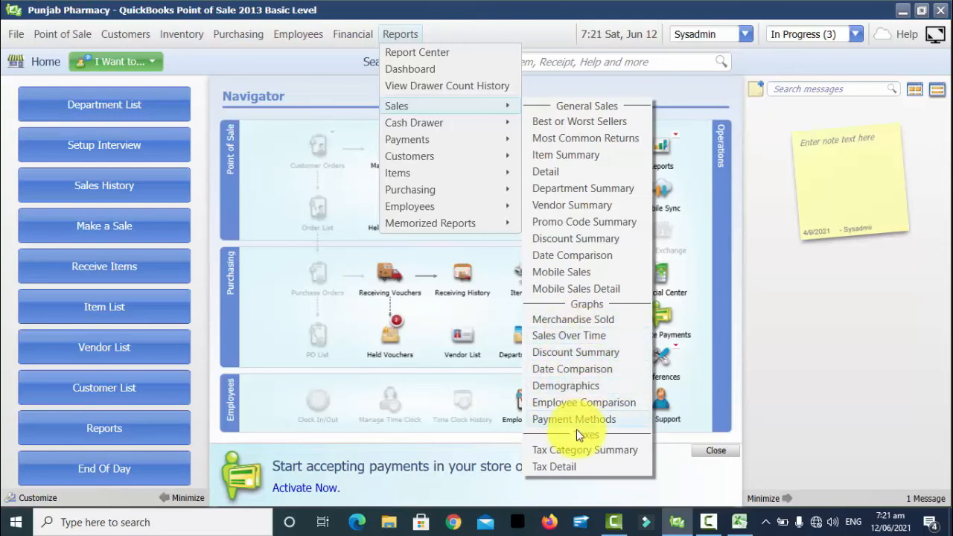
click(600, 319)
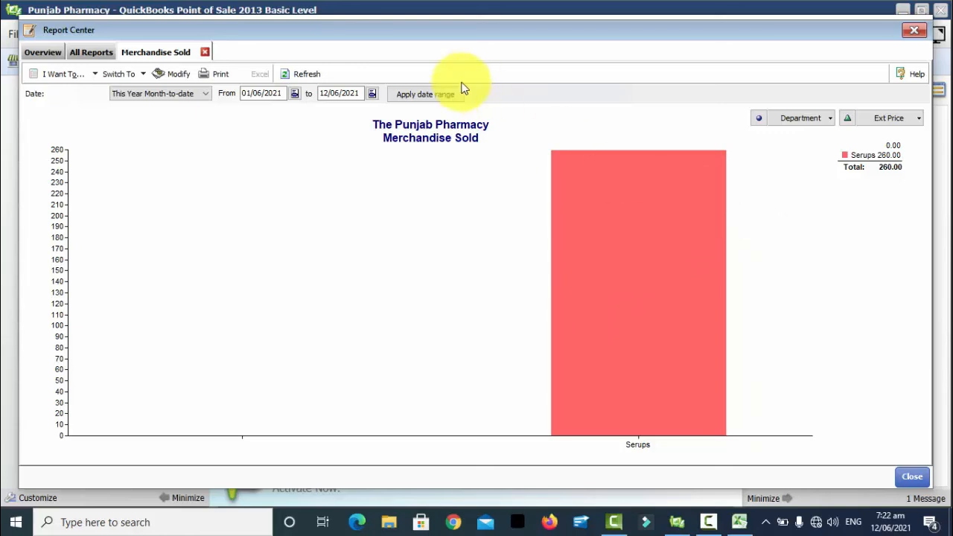
click(193, 93)
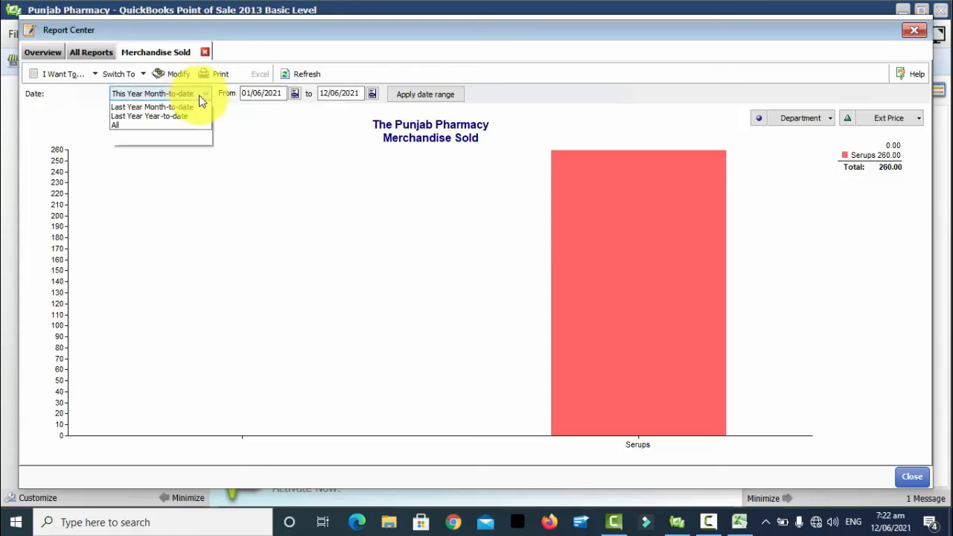
click(143, 251)
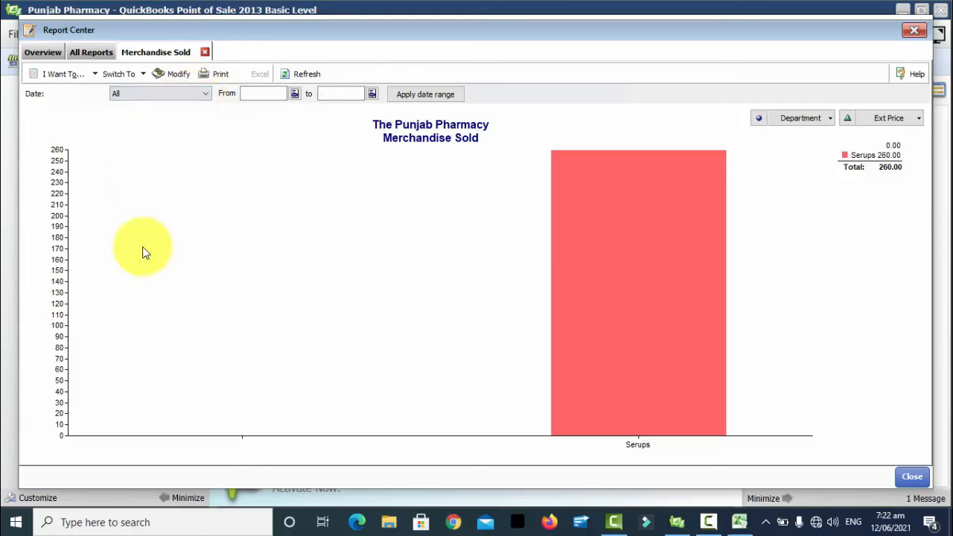
click(301, 78)
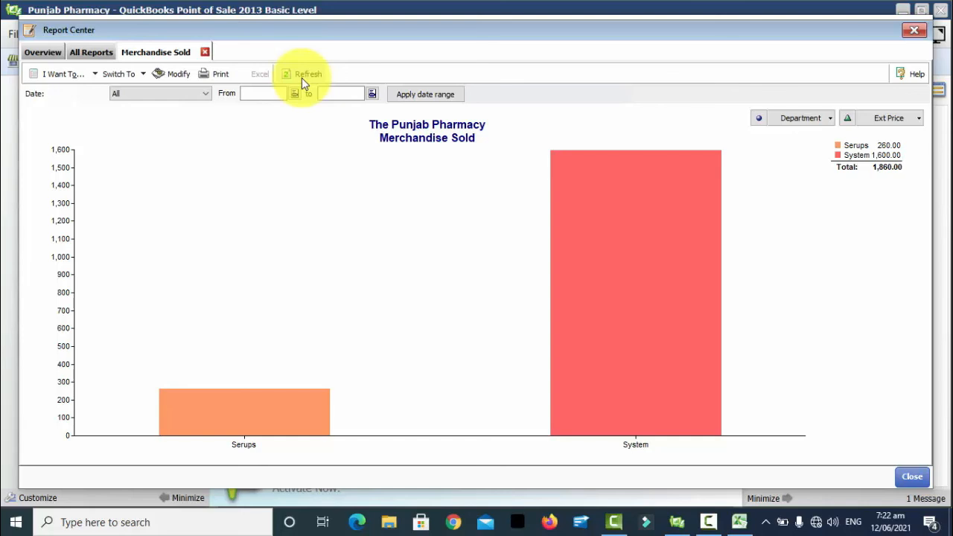
- Sort the Merchandise Sold graph by department in descending order
click(757, 120)
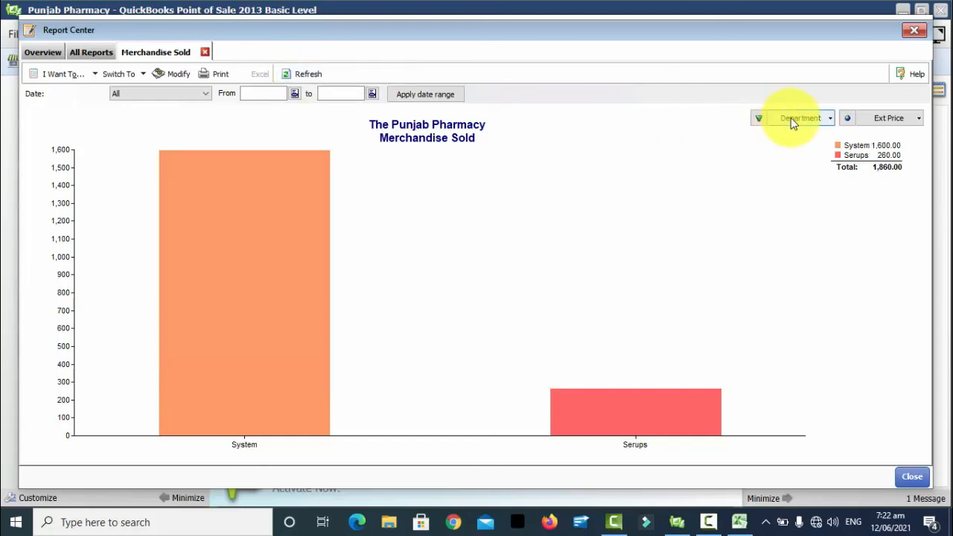
click(759, 120)
click(759, 120)
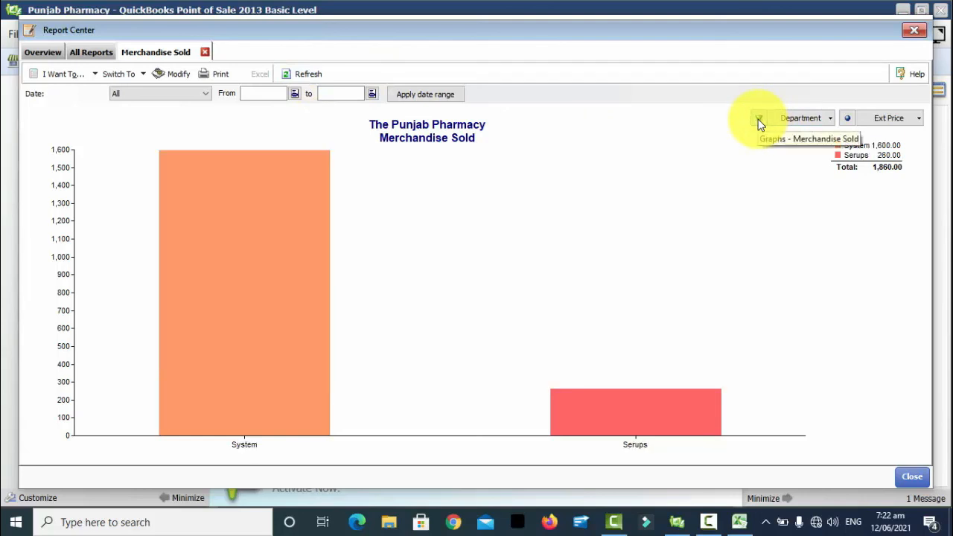
- Group the Merchandise Sold graph by Item Name and inspect the Panadol Serup and Brufen Syrup bars
click(829, 120)
click(819, 151)
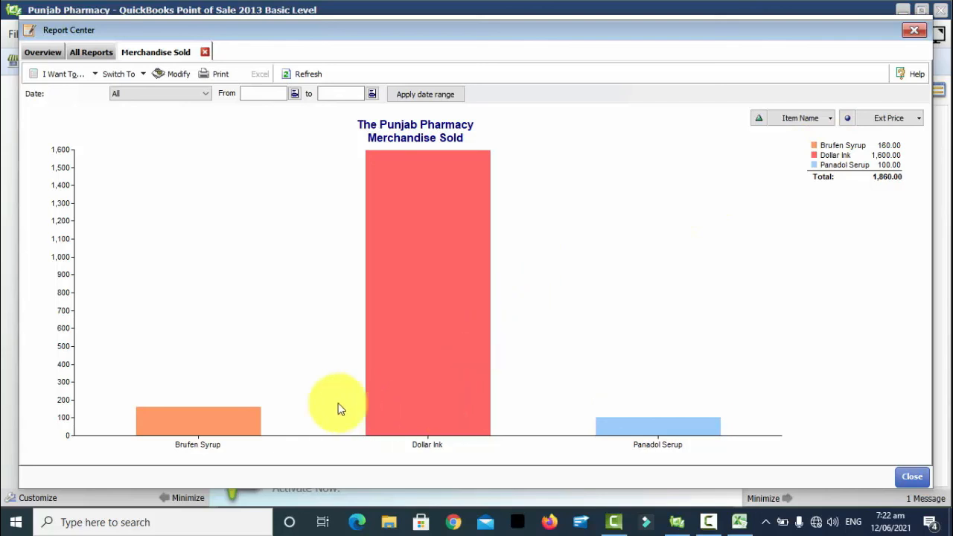
mouse_move(621, 438)
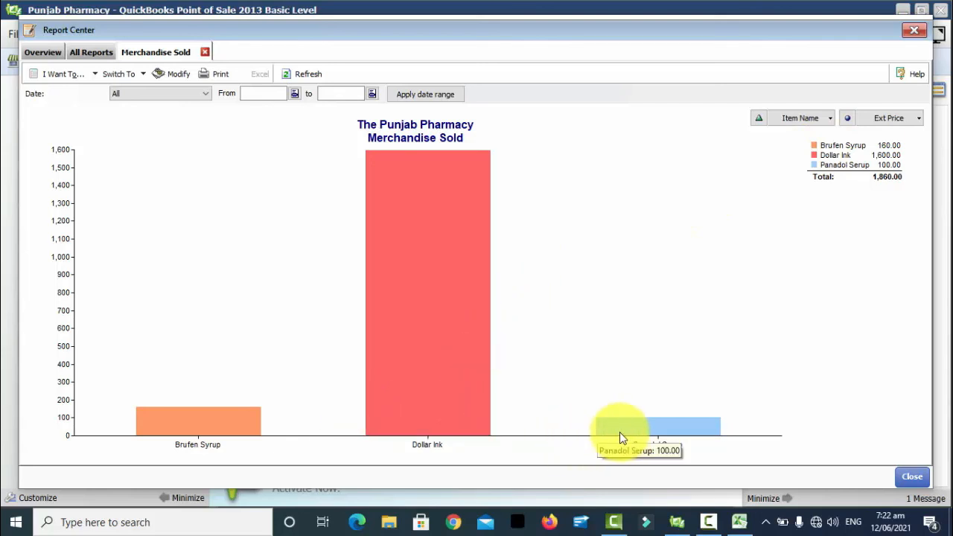
mouse_move(169, 415)
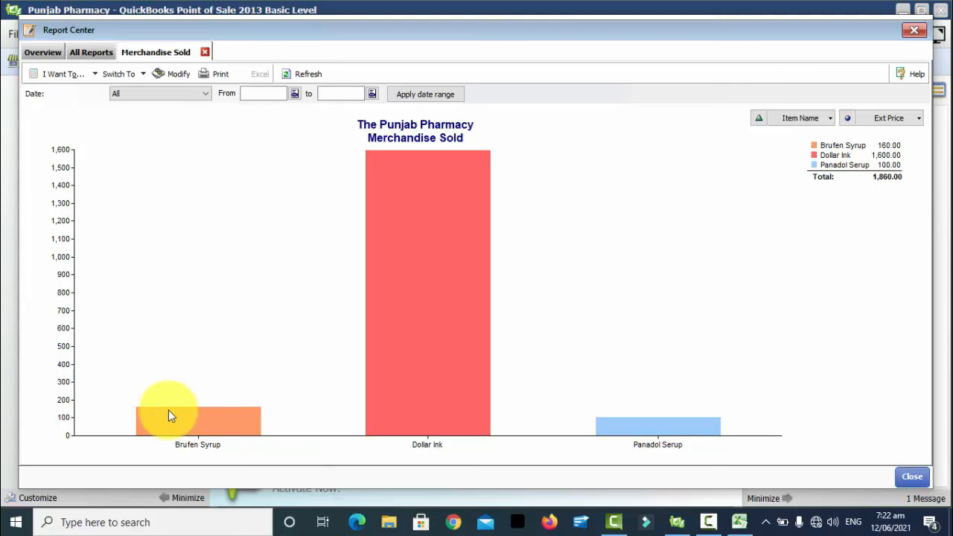
- Group the Merchandise Sold graph by Vendor and inspect the bar for items without a vendor
click(807, 119)
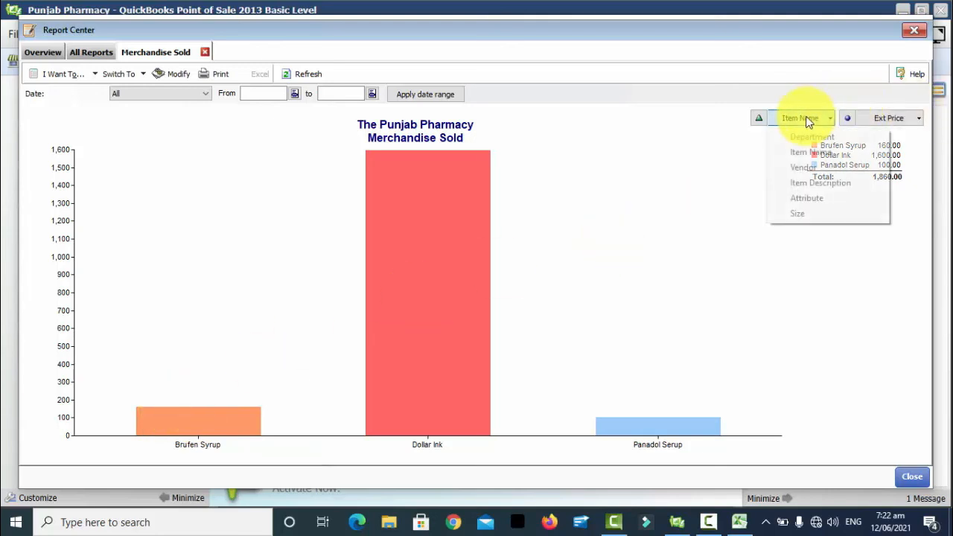
click(804, 168)
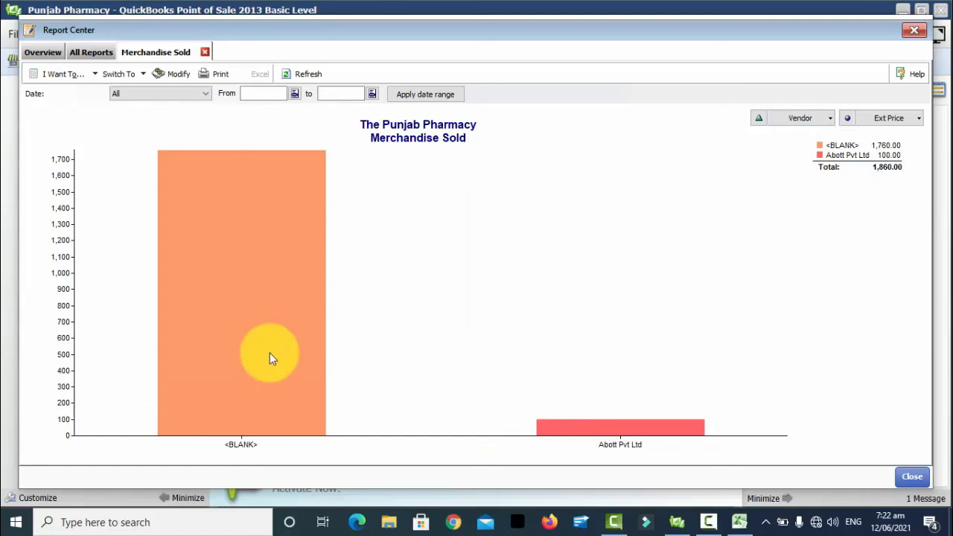
mouse_move(283, 264)
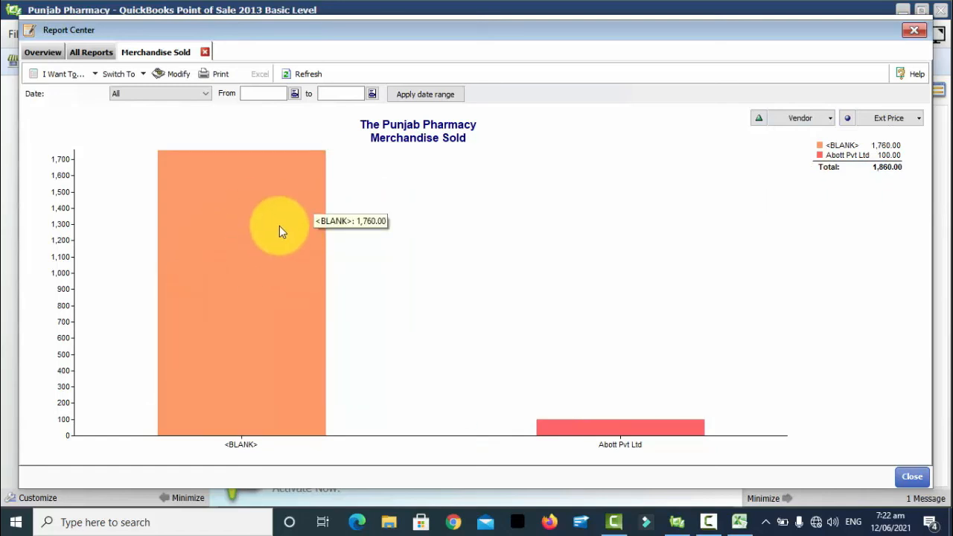
- Group the Merchandise Sold graph by Item Description, and close the graph
click(819, 119)
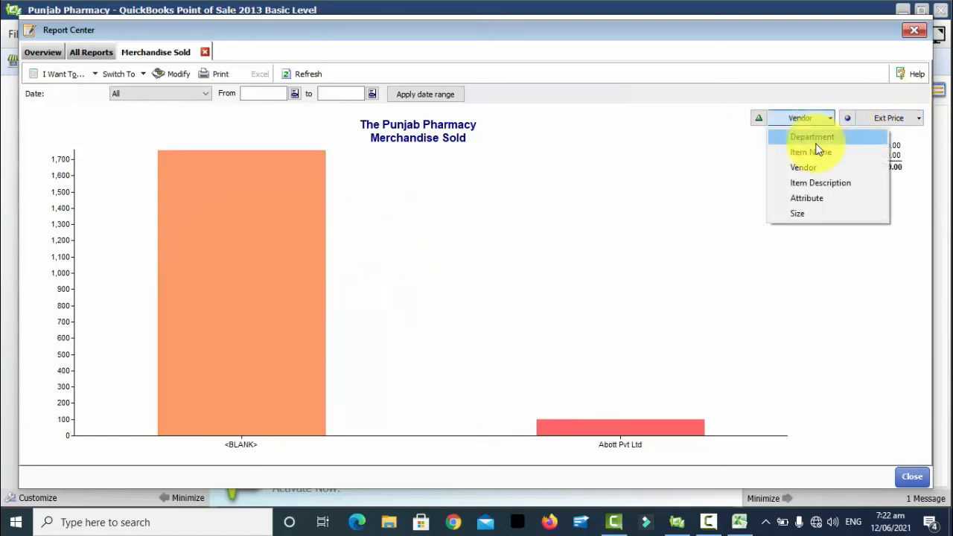
click(819, 183)
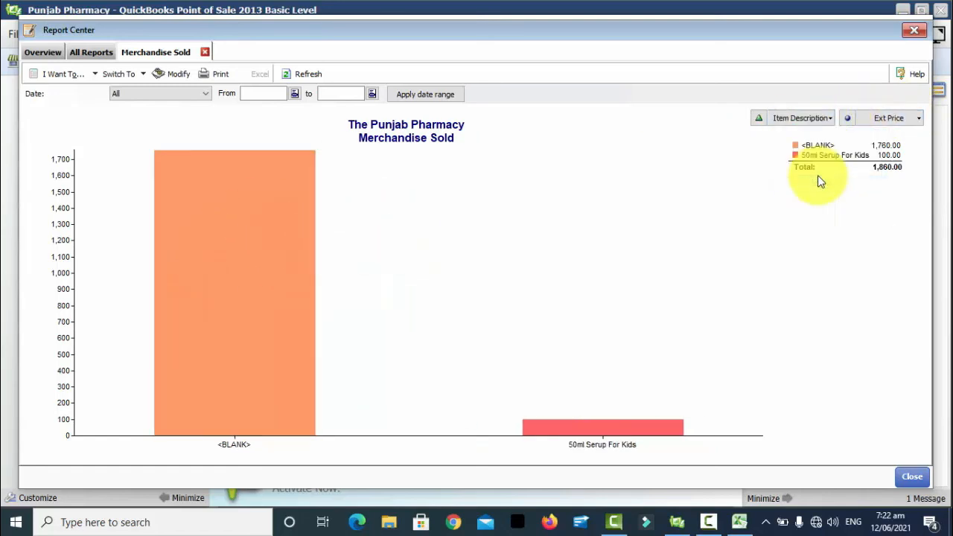
click(800, 118)
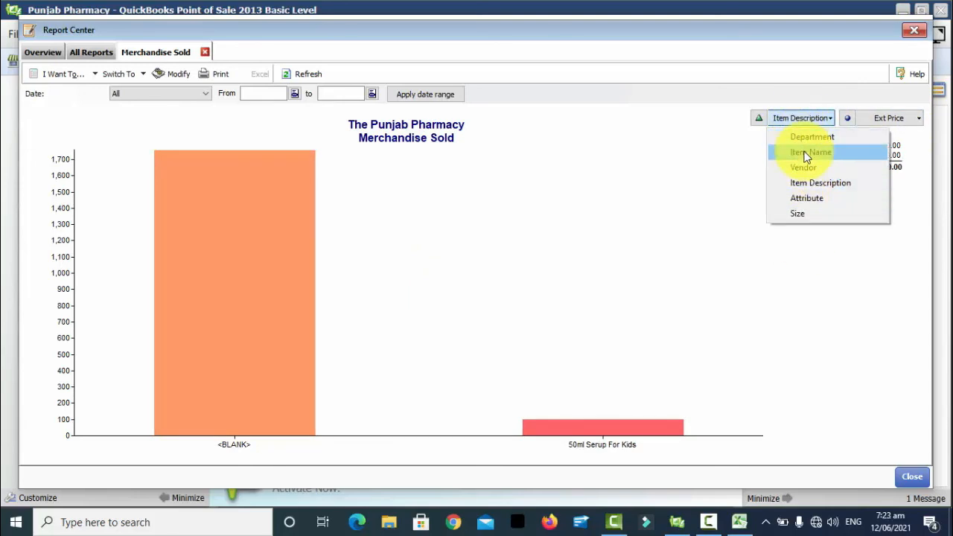
click(673, 191)
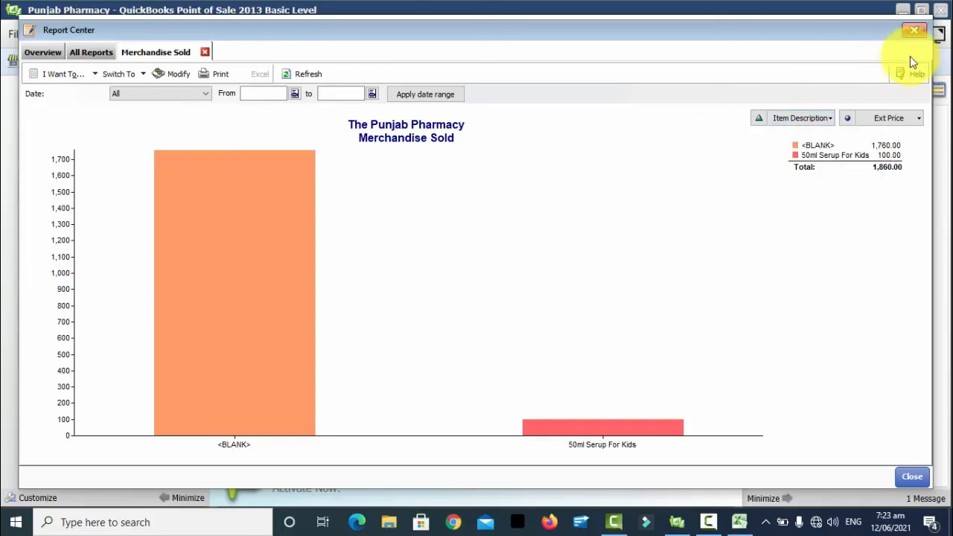
click(914, 30)
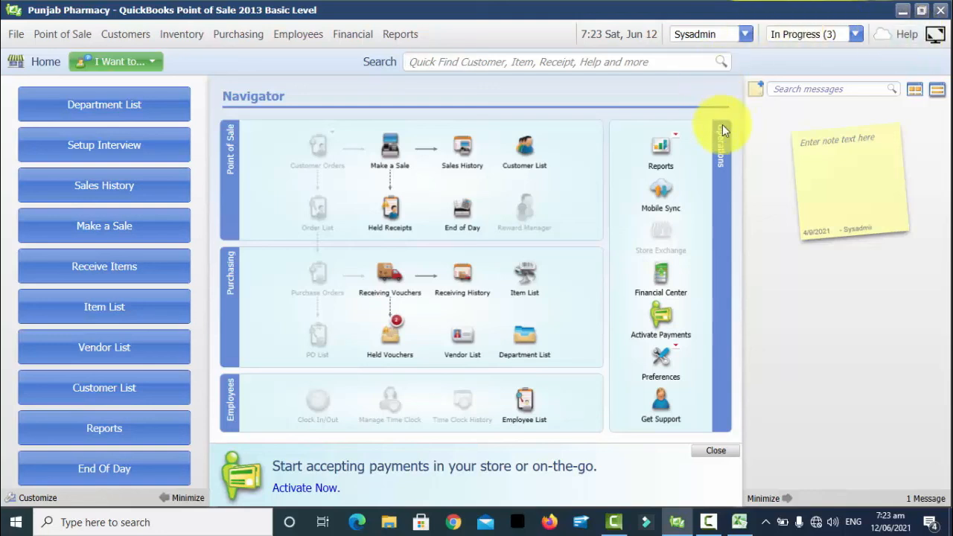
- Show the report choices offered under Reports in the Navigator's Operations area
click(668, 153)
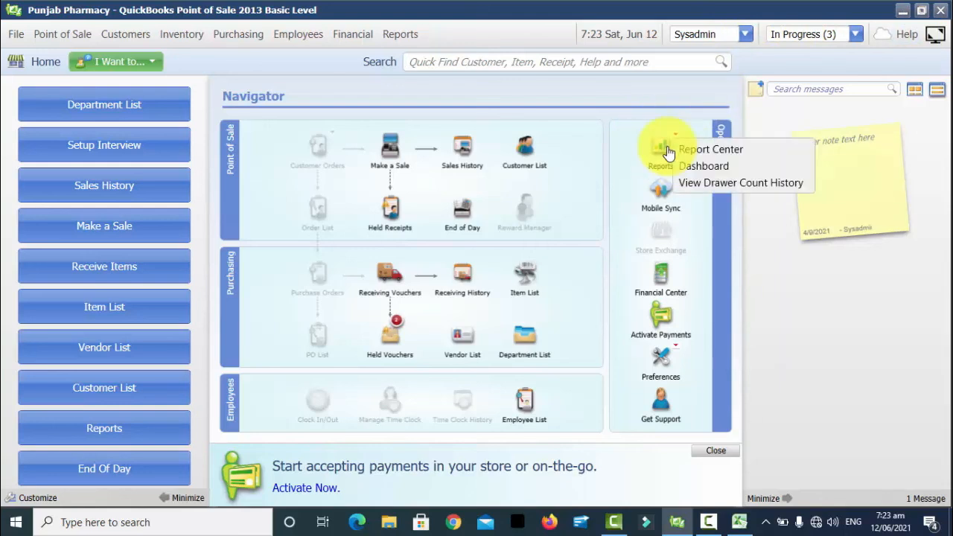
click(676, 141)
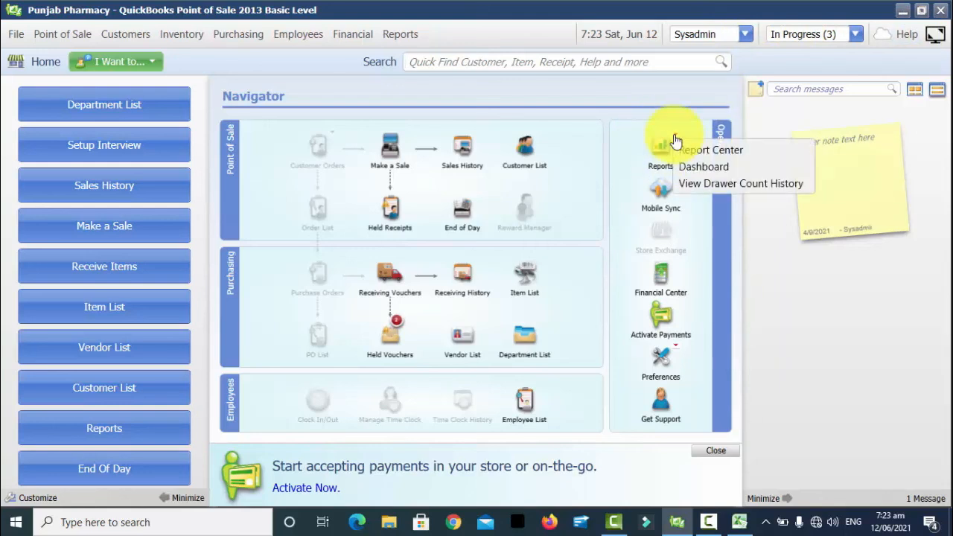